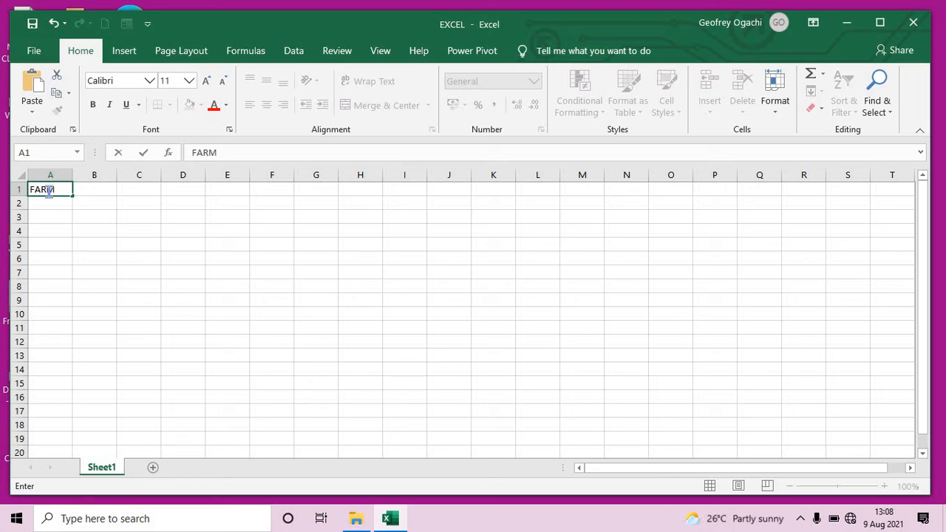
Enter the headings YEAR in B1 and YIELD(BAGS) in C1, and widen column C to fit its heading
left_click(86, 191)
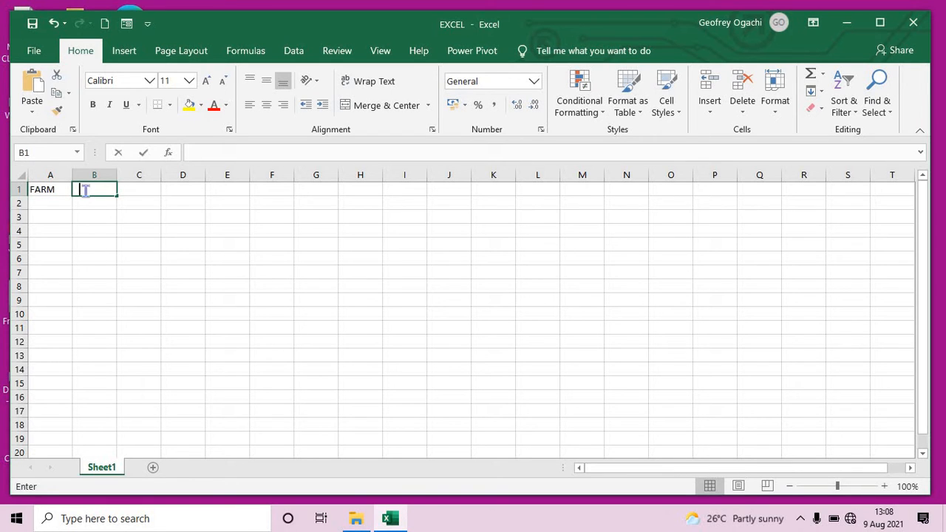
type("EAR")
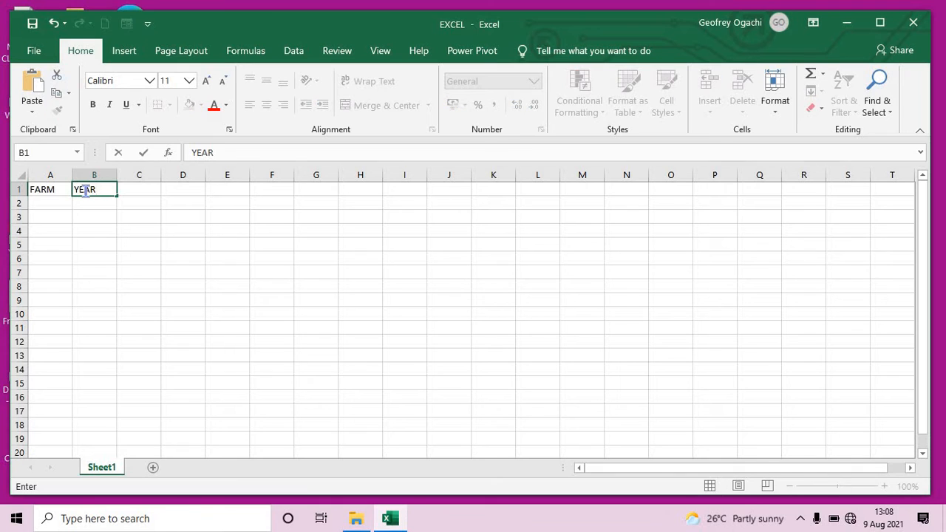
left_click(145, 192)
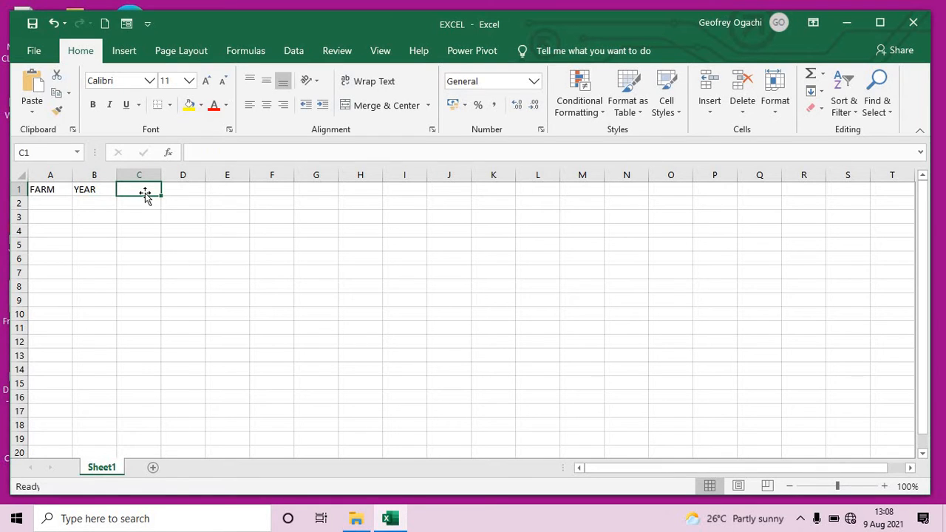
type("Y")
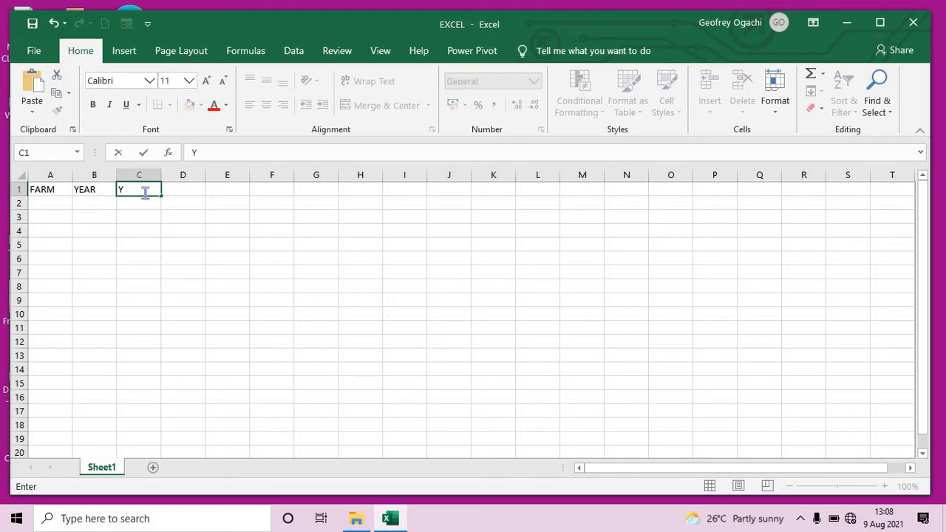
type("IELD(BAGS")
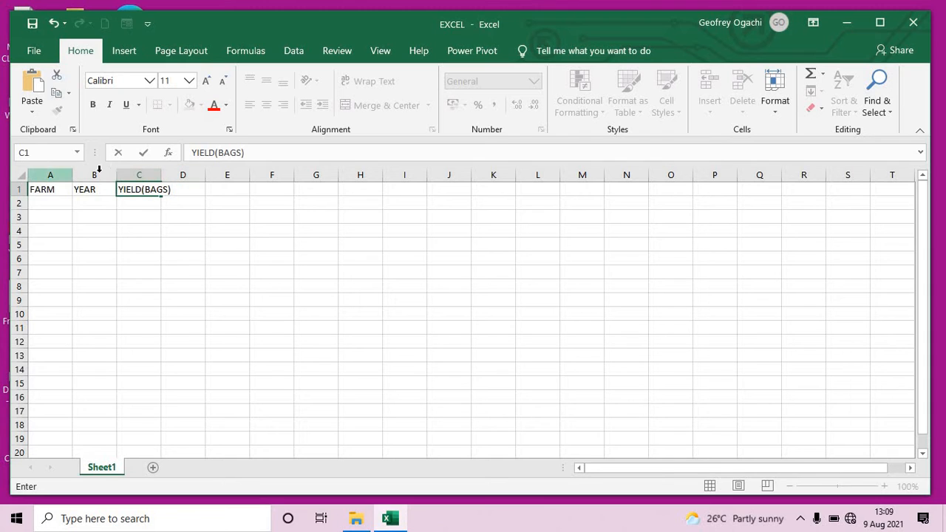
left_click(140, 206)
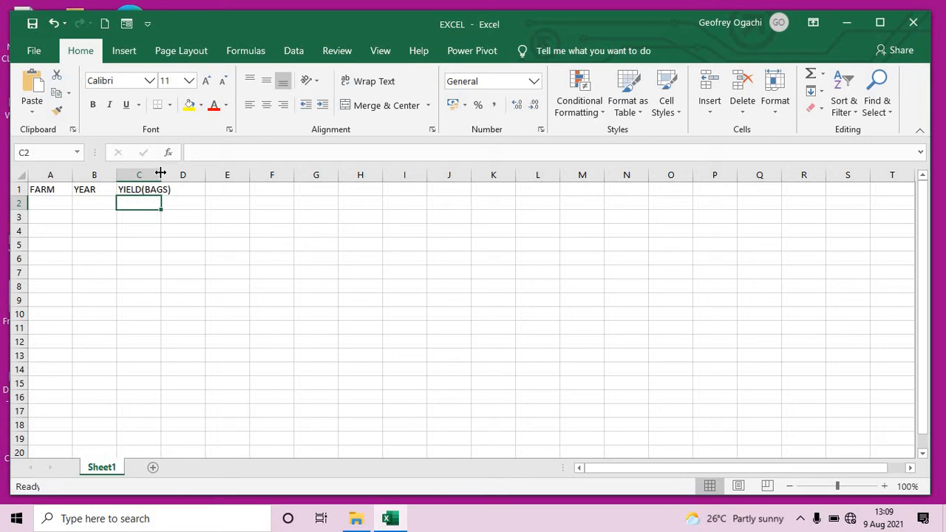
left_click_drag(160, 172, 178, 172)
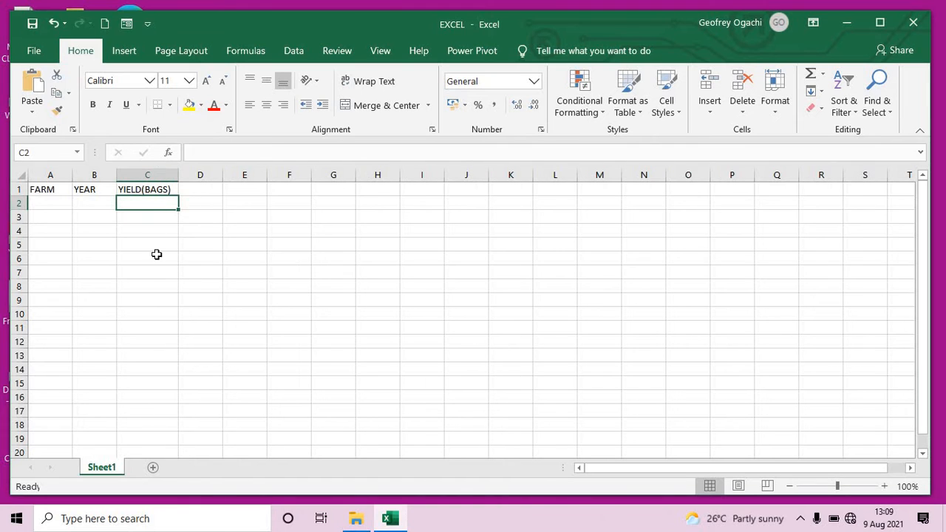
left_click(155, 227)
left_click(146, 204)
left_click(35, 200)
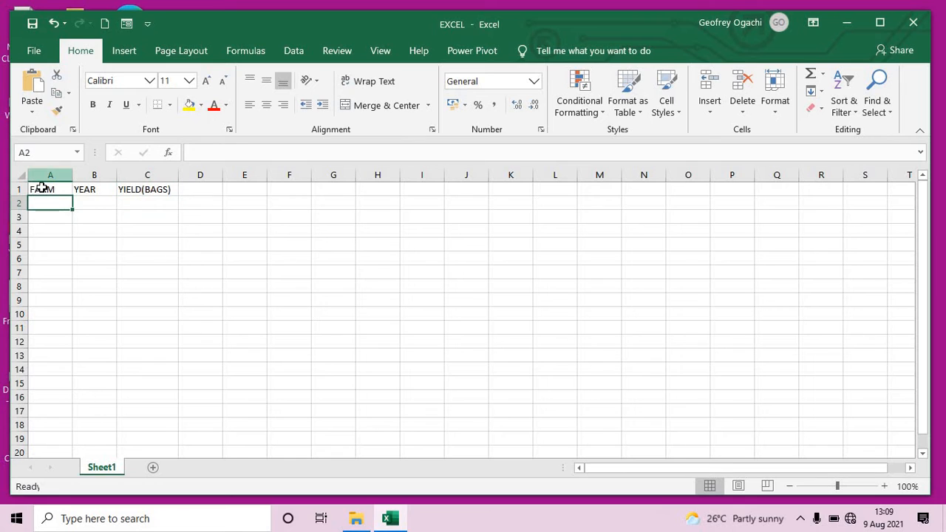
Apply data validation to cells A1:A16 that allows only a list with the source A,B,C
left_click(44, 189)
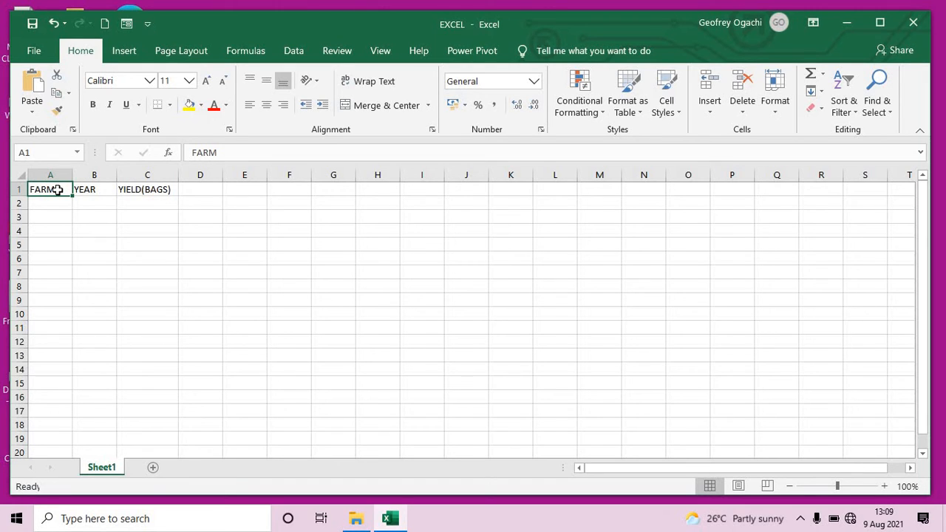
left_click_drag(56, 190, 46, 317)
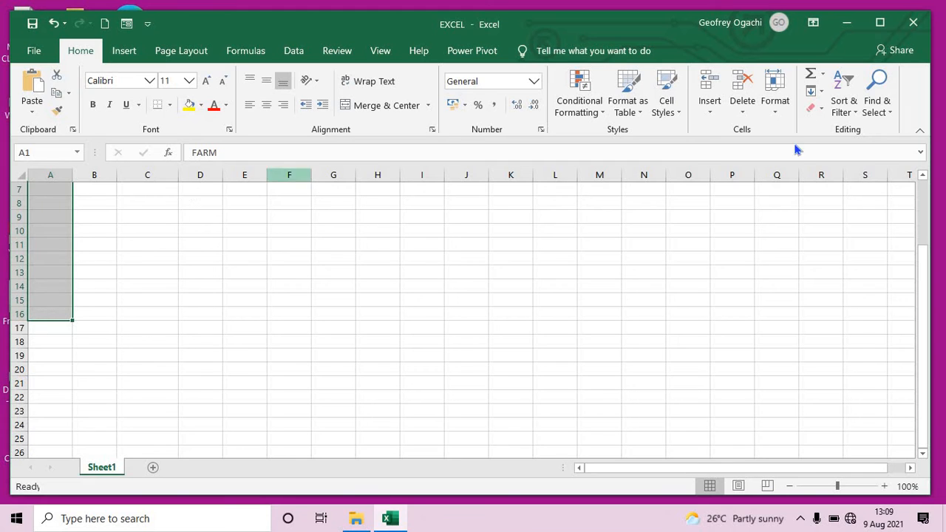
left_click(299, 50)
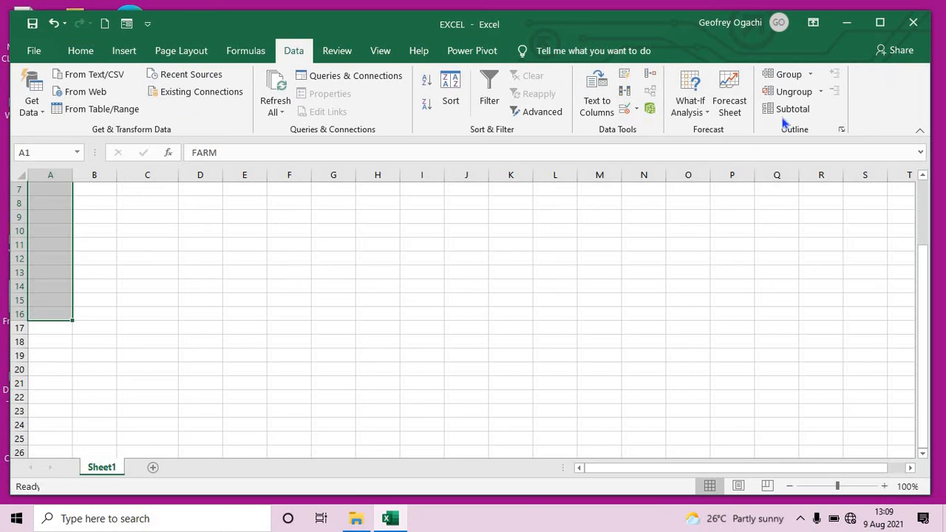
left_click(628, 109)
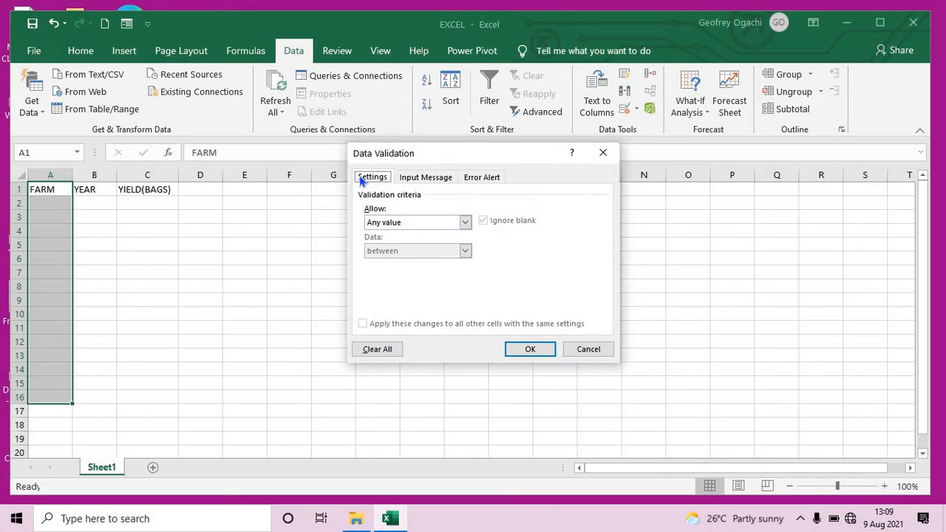
left_click(466, 221)
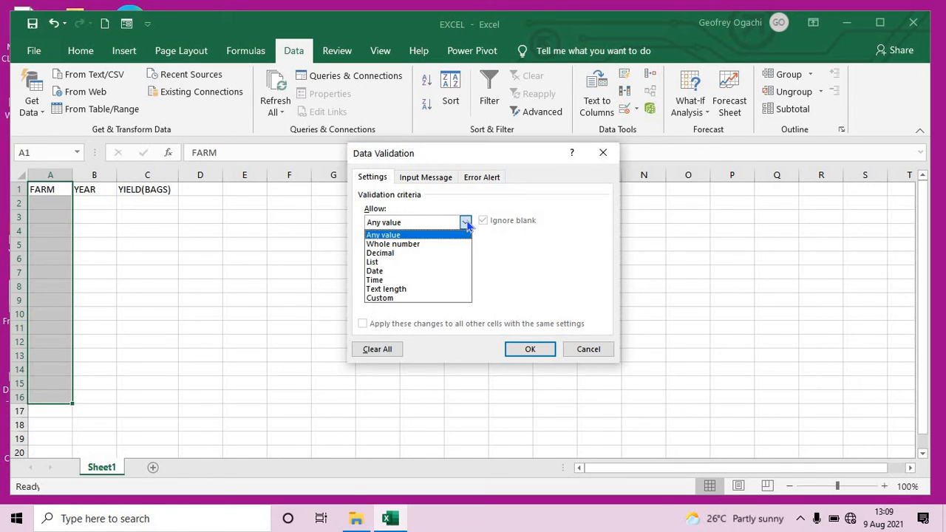
left_click(399, 262)
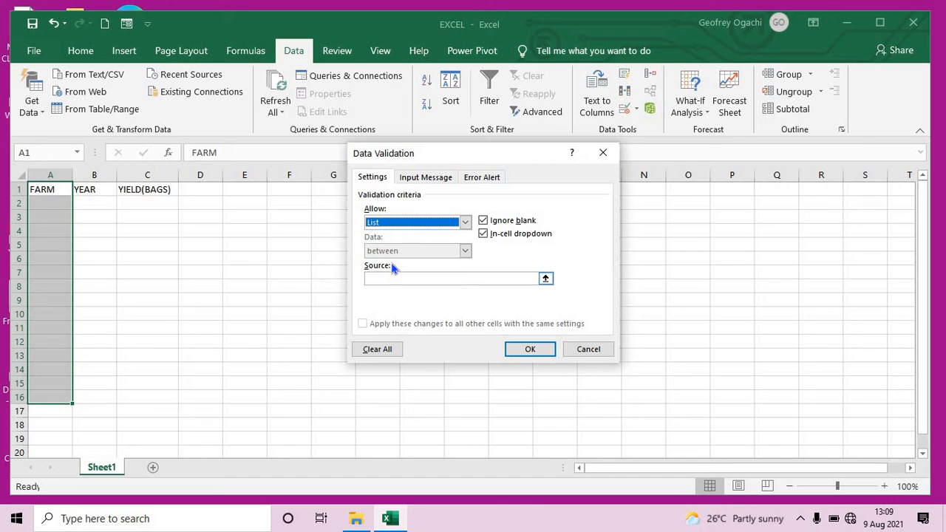
left_click(393, 279)
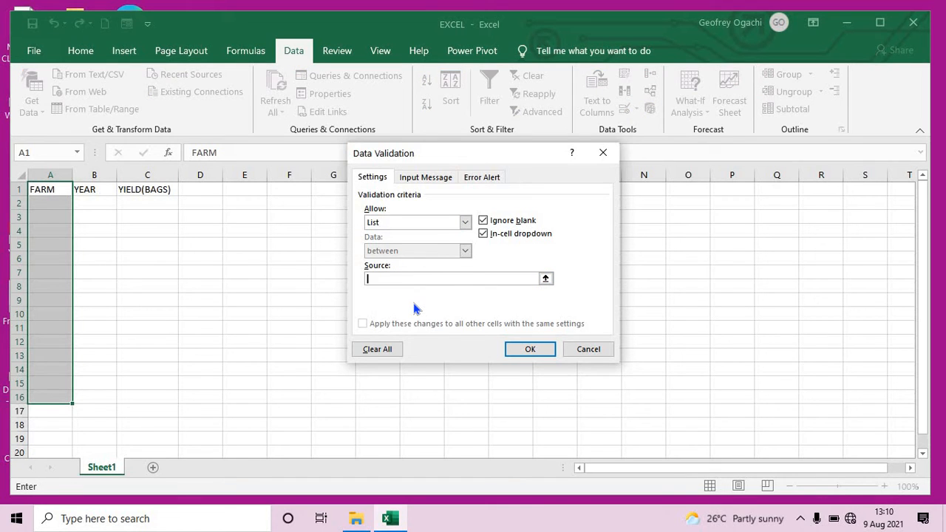
type("A,B,C")
left_click(529, 351)
left_click(523, 344)
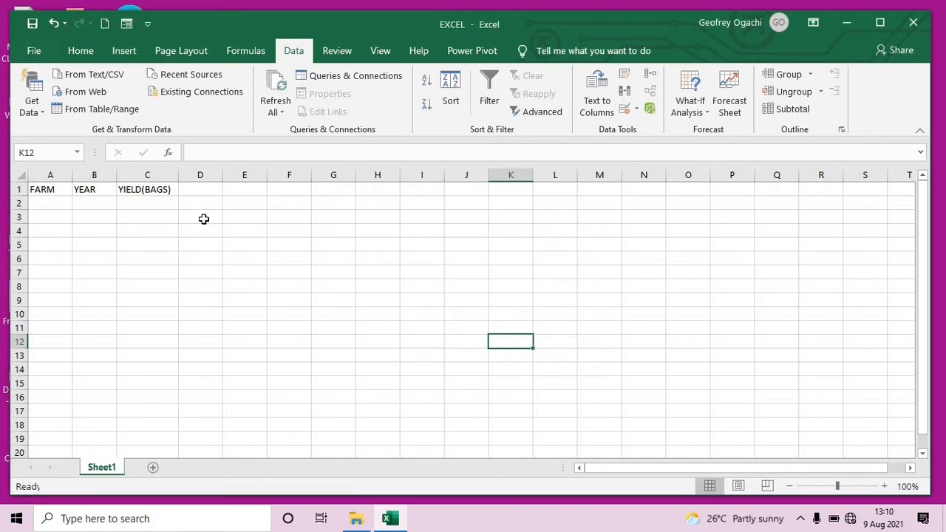
Choose farm A in A2, B in A3 and C in A4 from the cells' validation lists
double_click(54, 201)
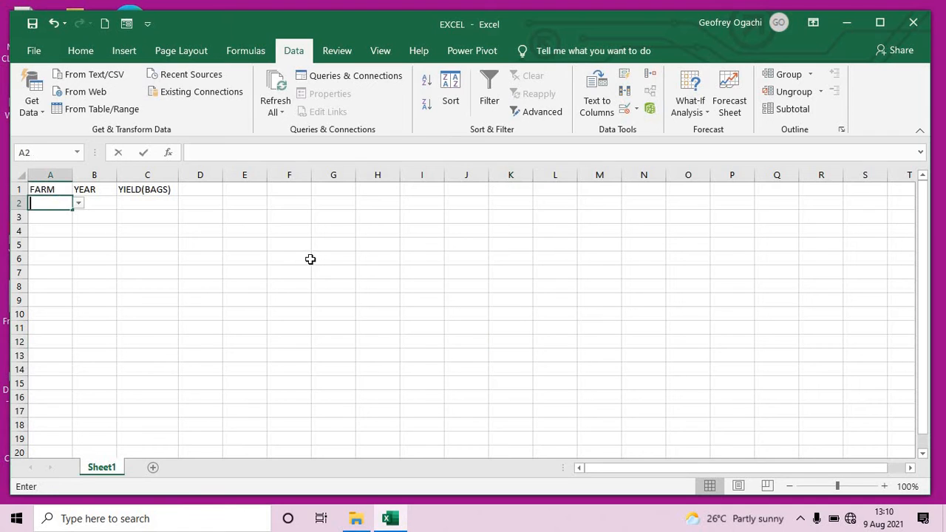
left_click(79, 203)
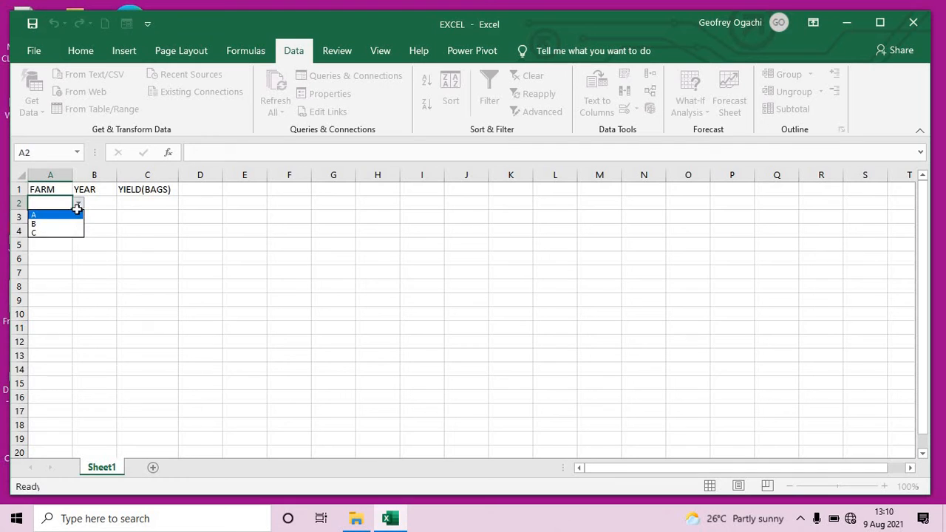
left_click(77, 204)
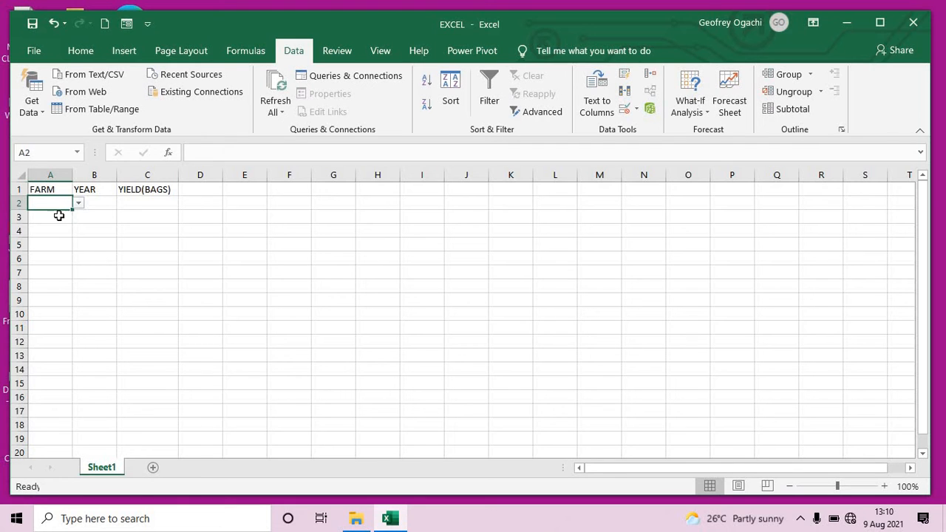
left_click(78, 204)
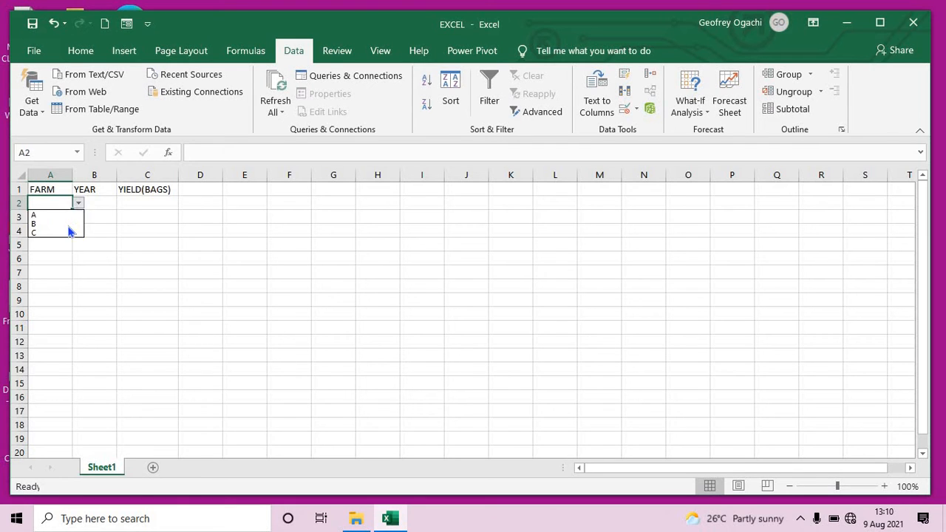
left_click(62, 214)
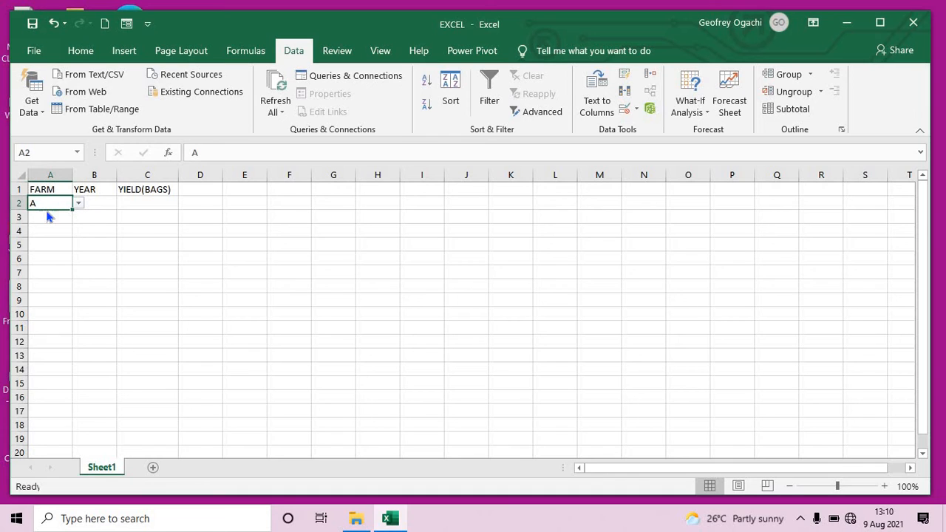
left_click(56, 219)
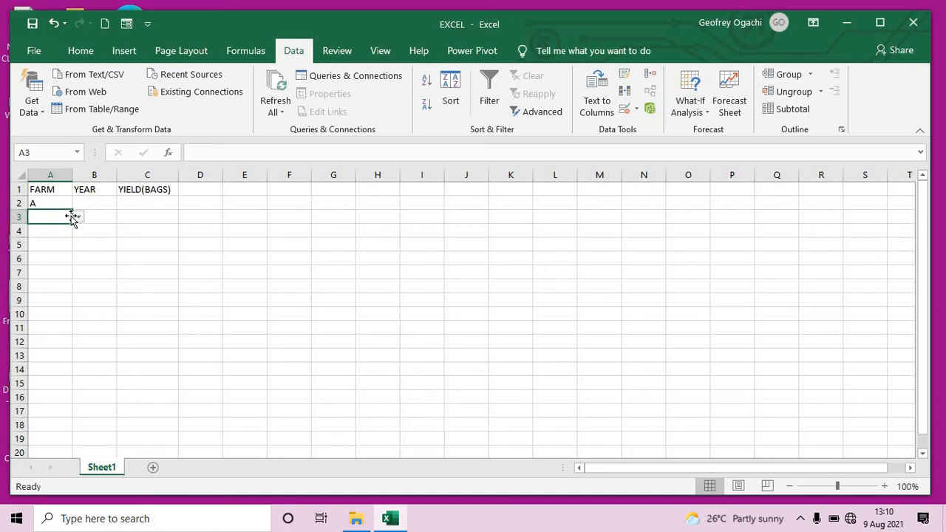
left_click(78, 216)
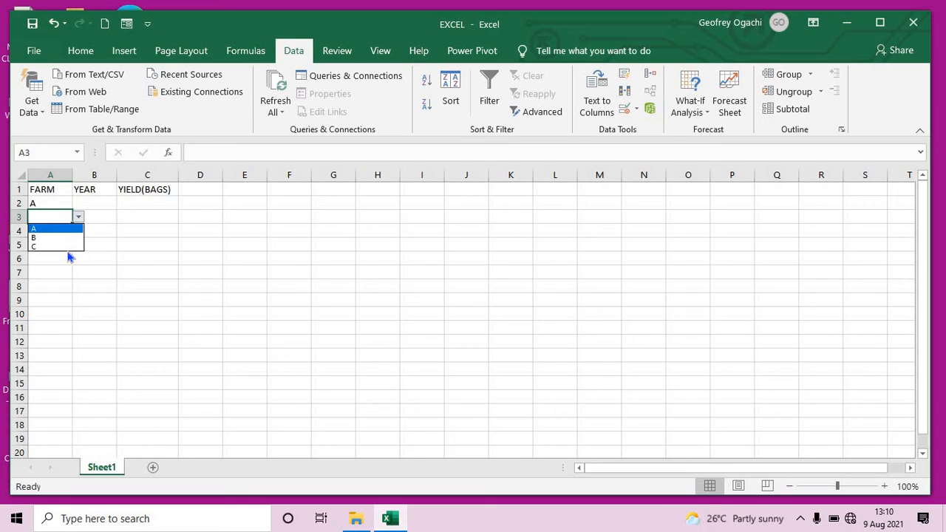
left_click(69, 237)
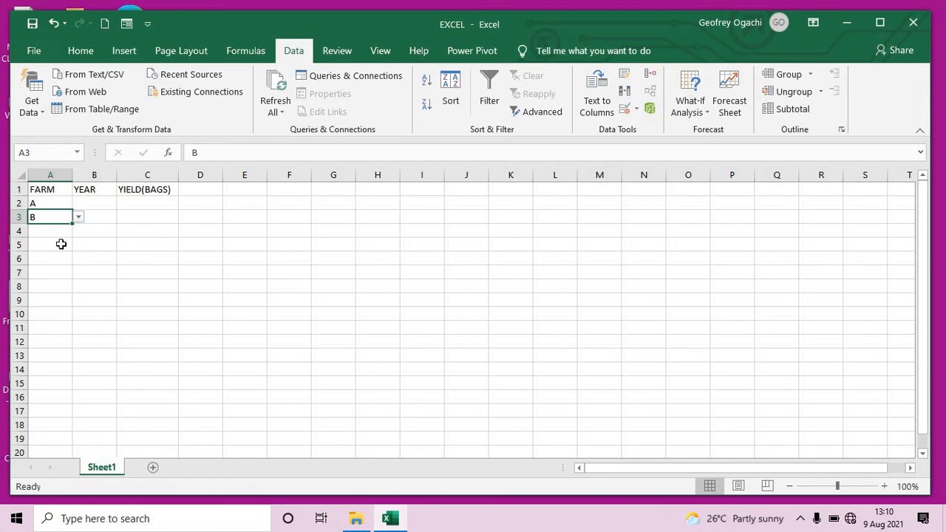
left_click(56, 232)
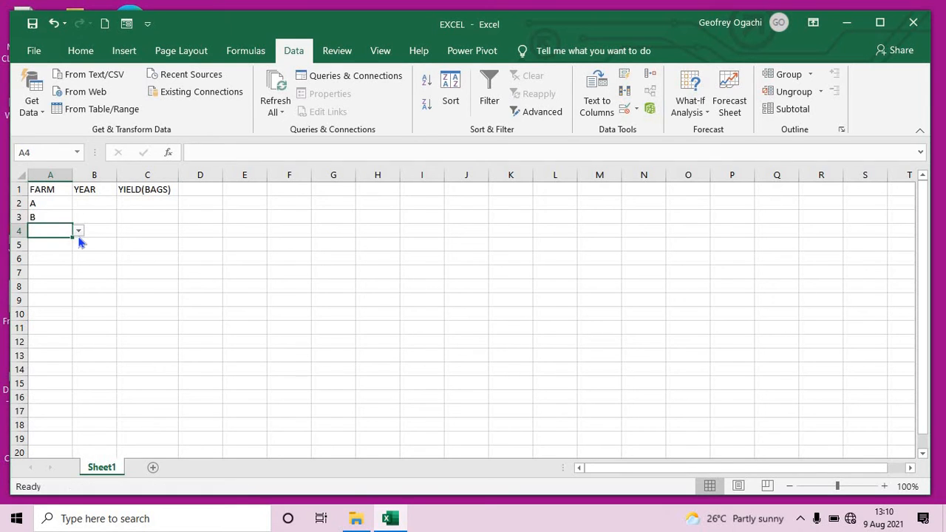
left_click(78, 232)
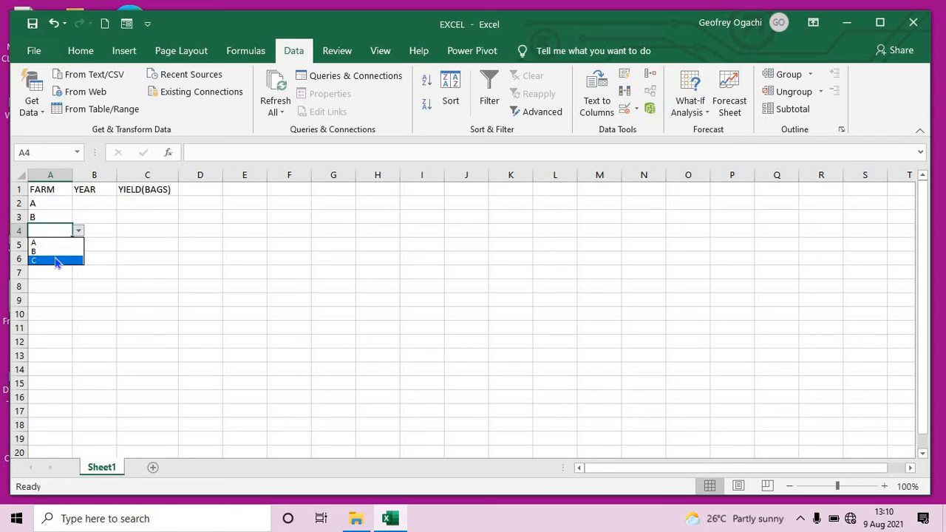
left_click(56, 260)
Fill the A, B, C pattern from A2:A4 down through A16
left_click(57, 205)
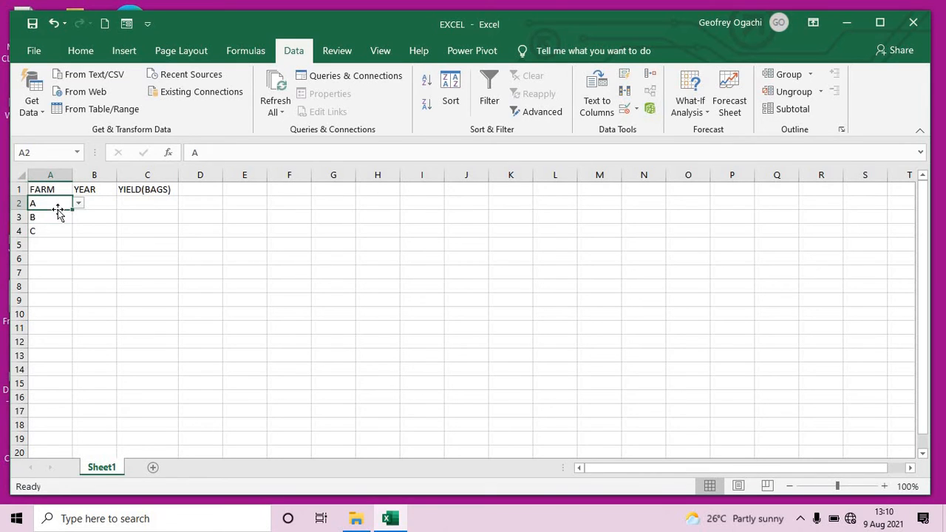
left_click(64, 229, "shift")
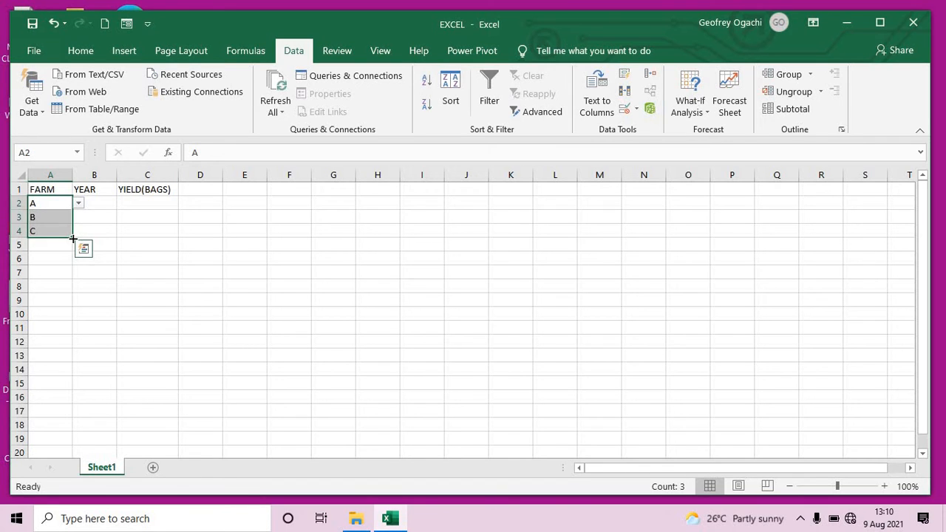
left_click_drag(73, 238, 76, 406)
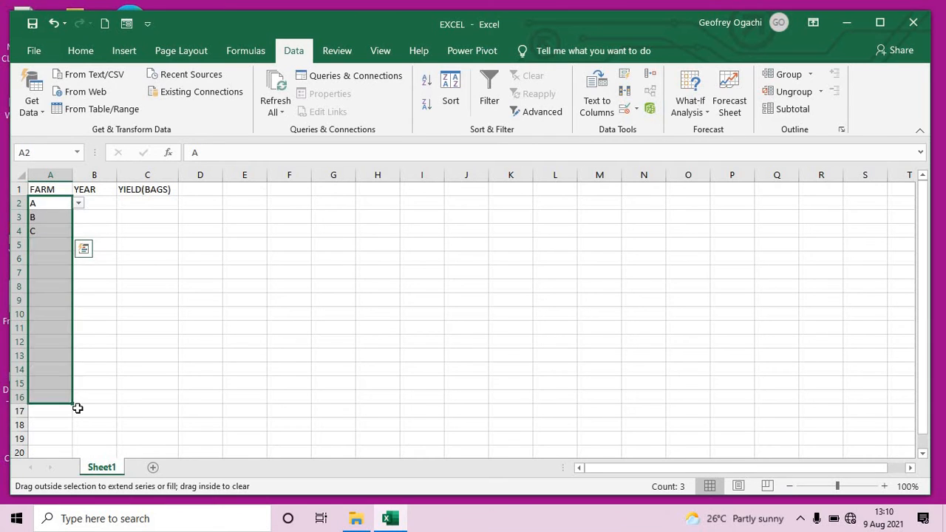
left_click(119, 277)
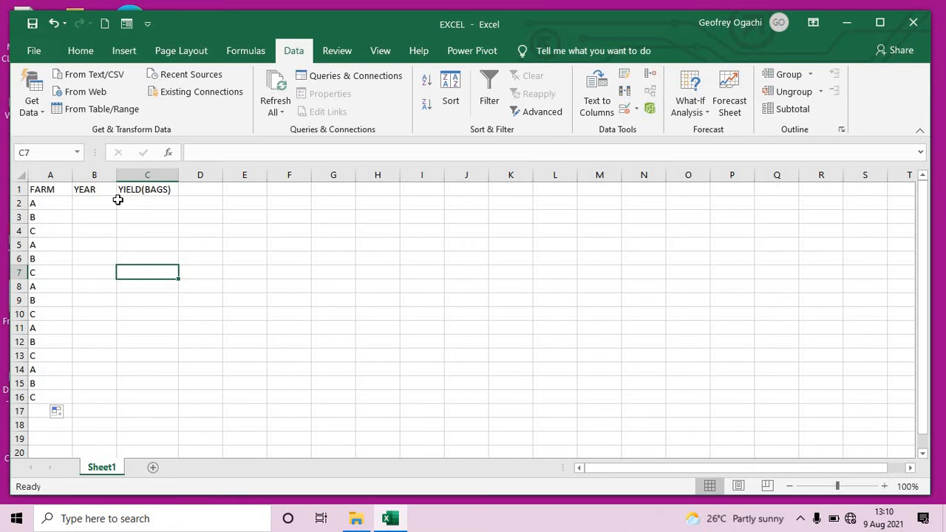
left_click(93, 205)
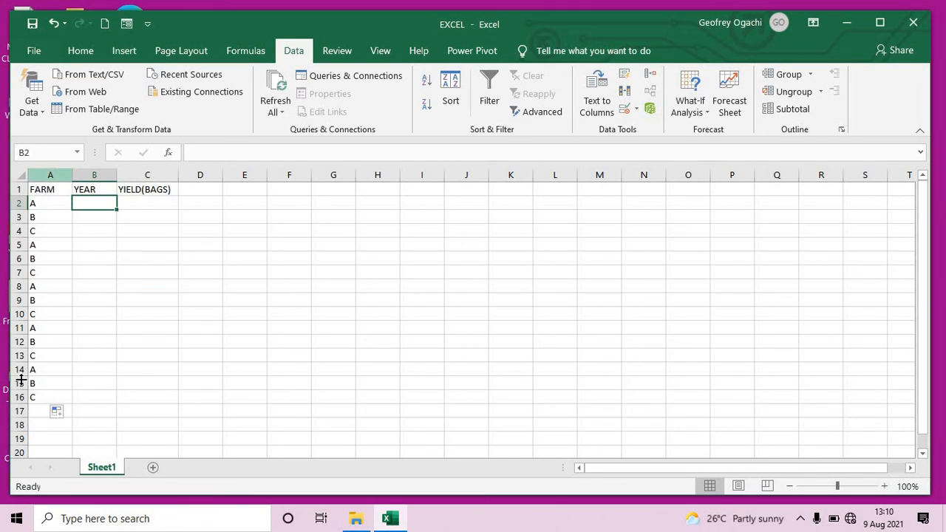
Try to replace the farm in A3 with the unlisted value D, and discard the entry
left_click(46, 218)
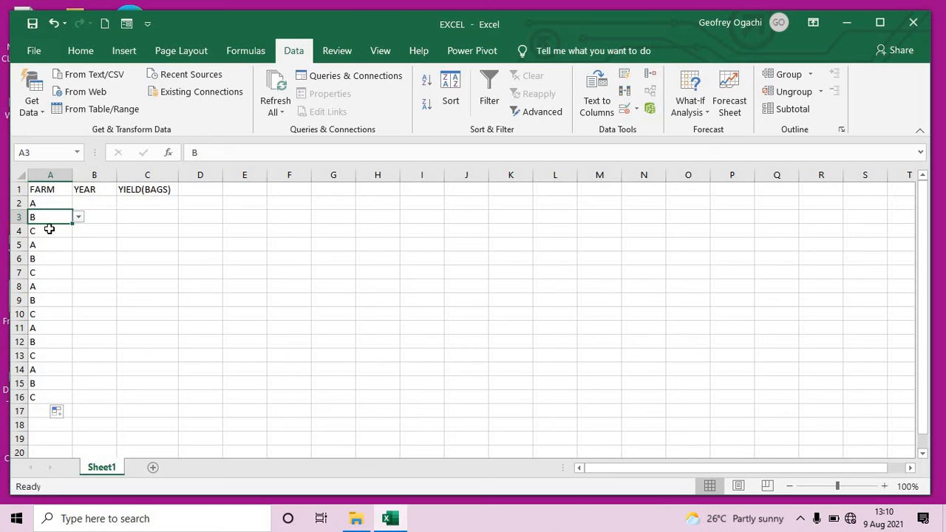
key("BackSpace")
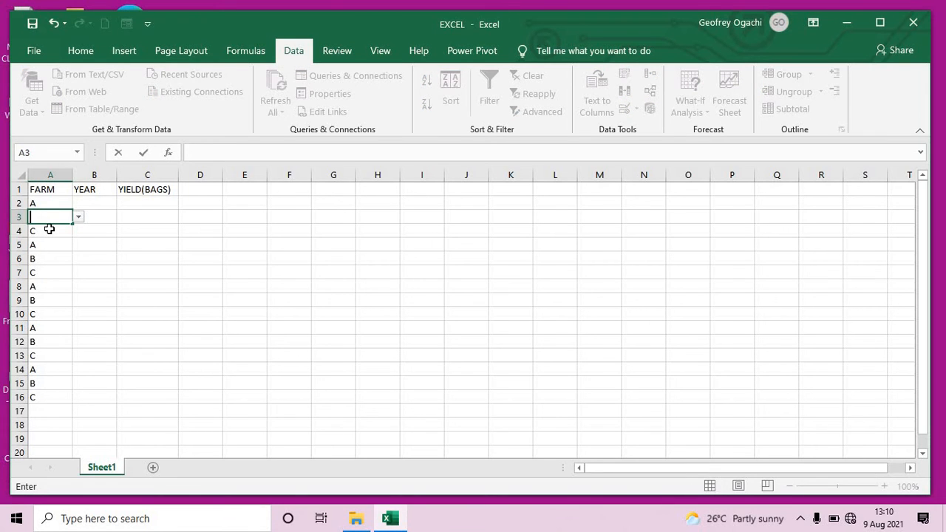
type("D")
key("Return")
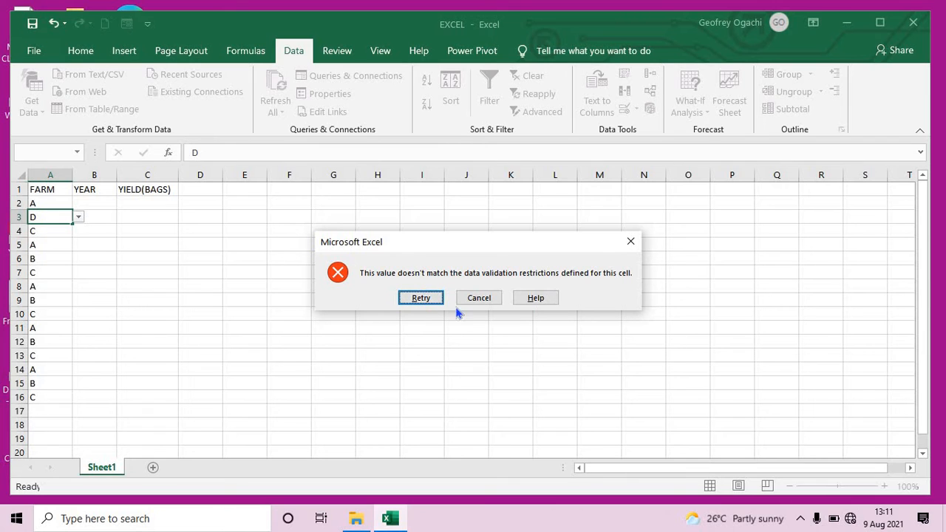
left_click(632, 242)
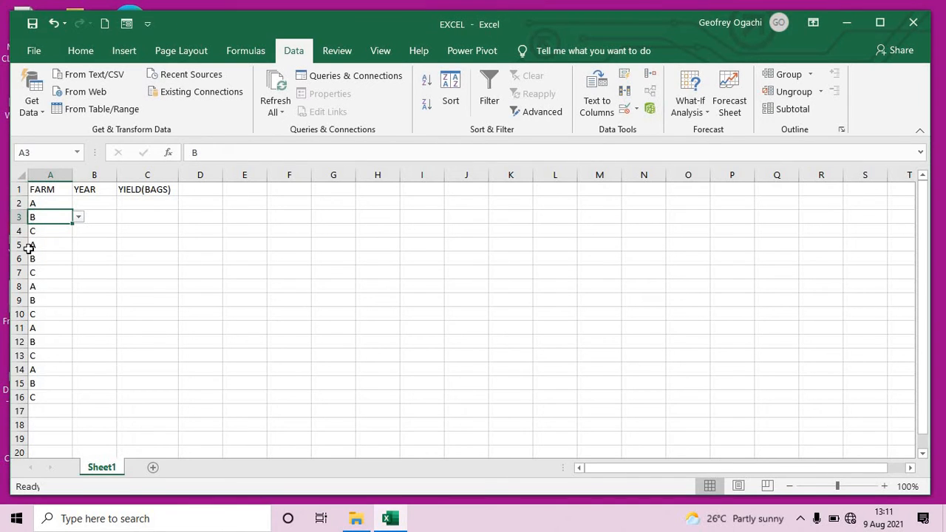
Apply data validation to cells B1:B16 that allows only a list with the source 2017,2018,2019,2020,2021
left_click(130, 245)
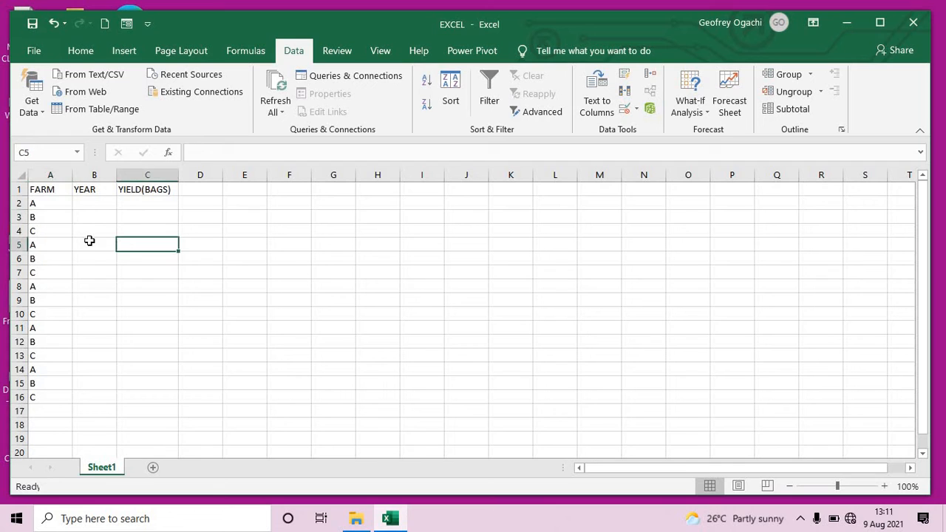
left_click(87, 205)
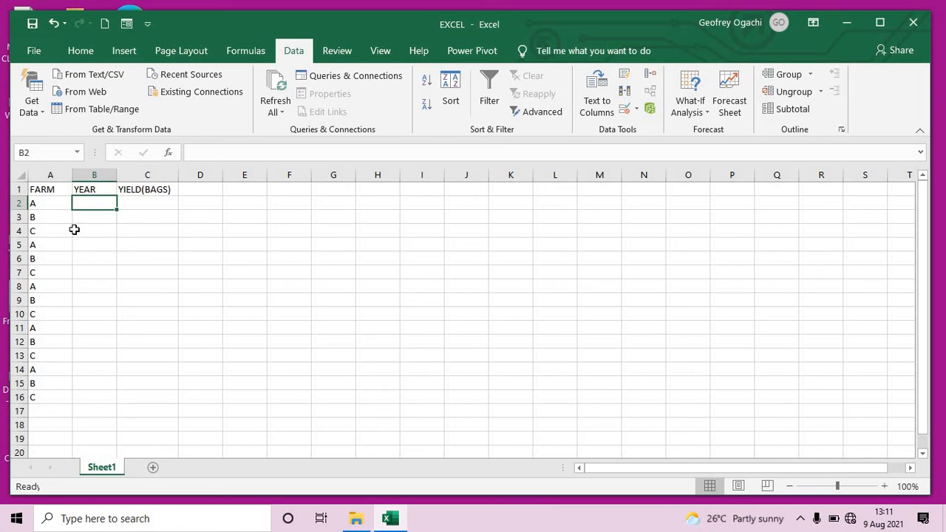
left_click(93, 188)
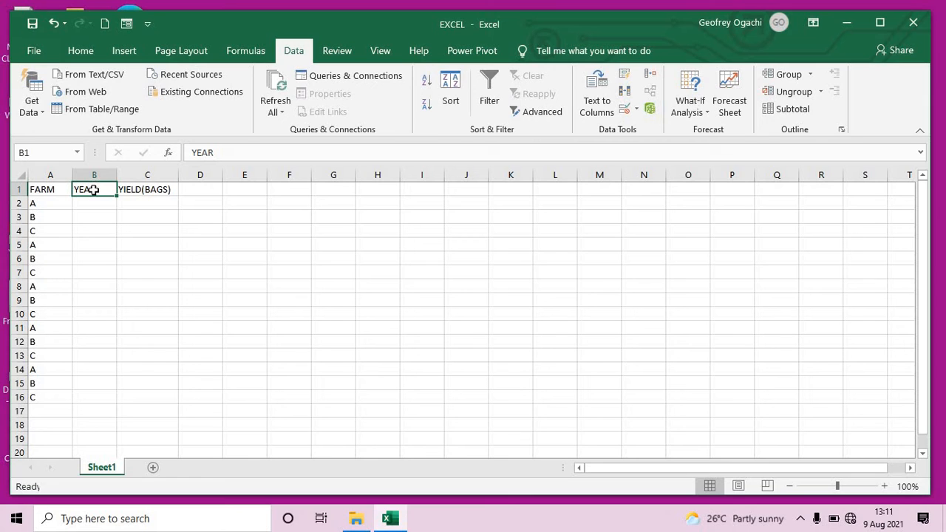
left_click_drag(94, 190, 91, 389)
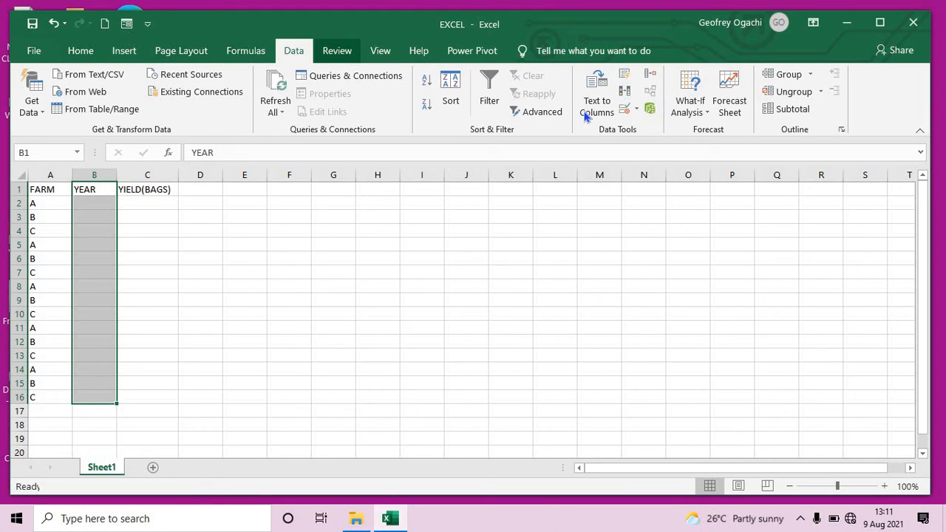
left_click(623, 110)
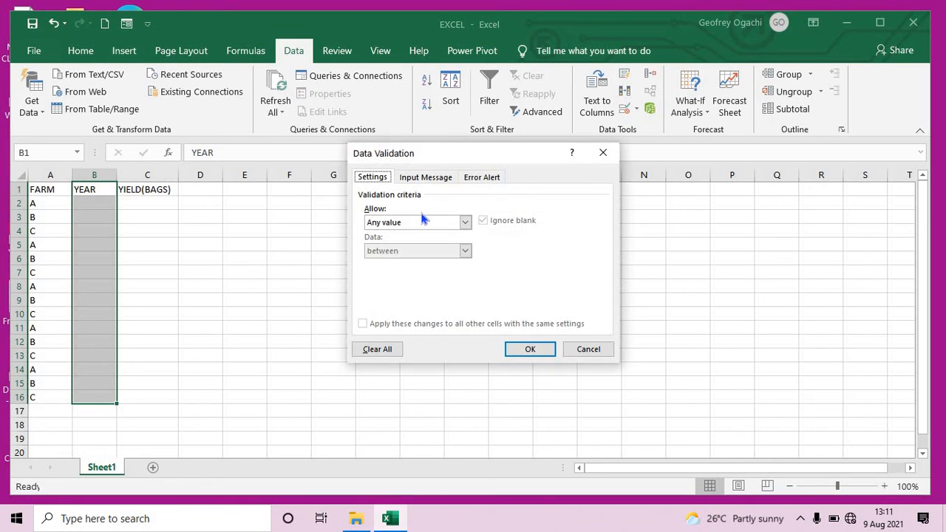
left_click(420, 221)
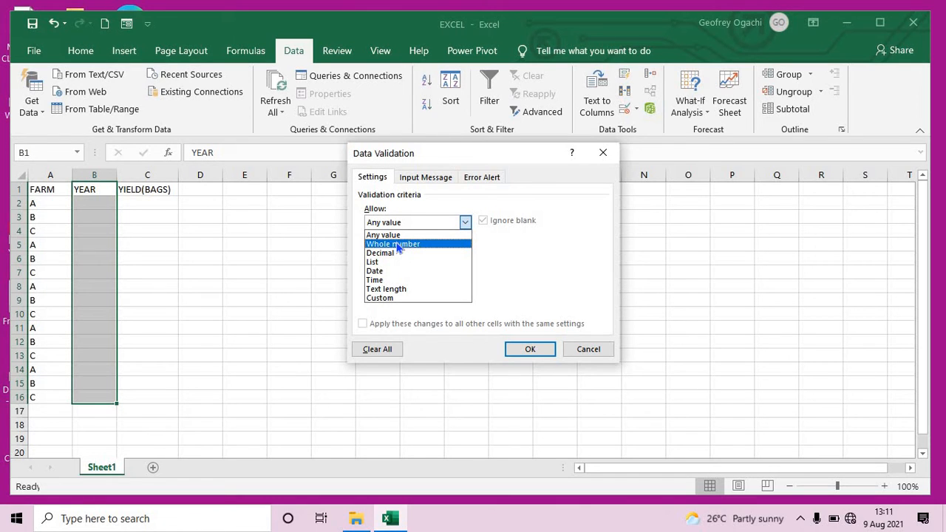
left_click(397, 244)
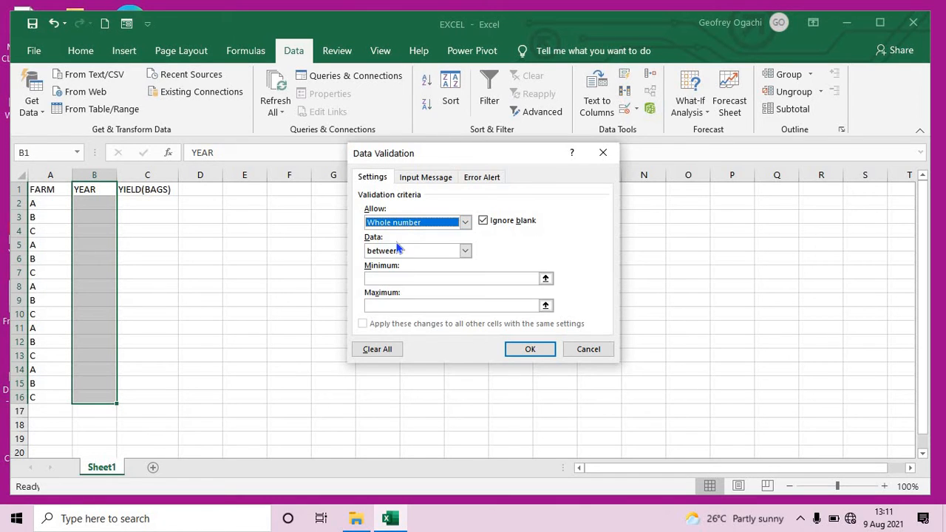
left_click(465, 223)
left_click(433, 256)
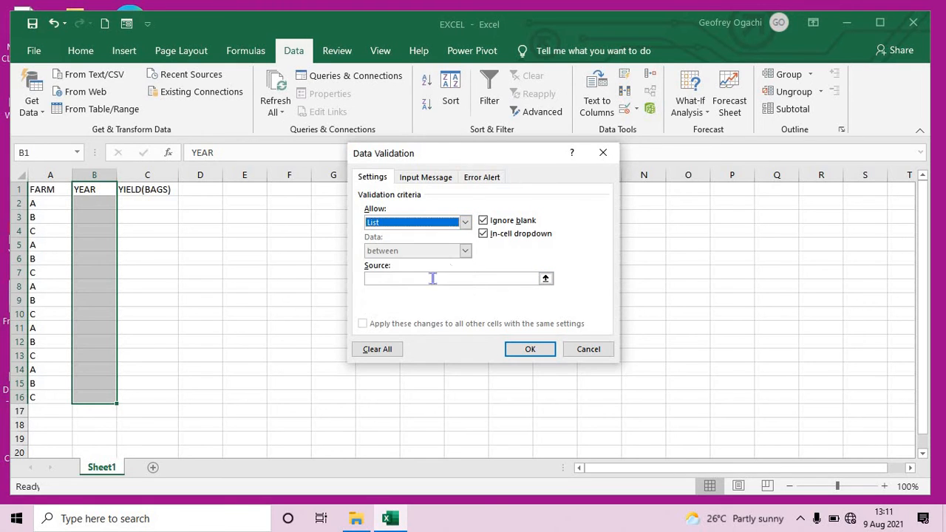
left_click(460, 278)
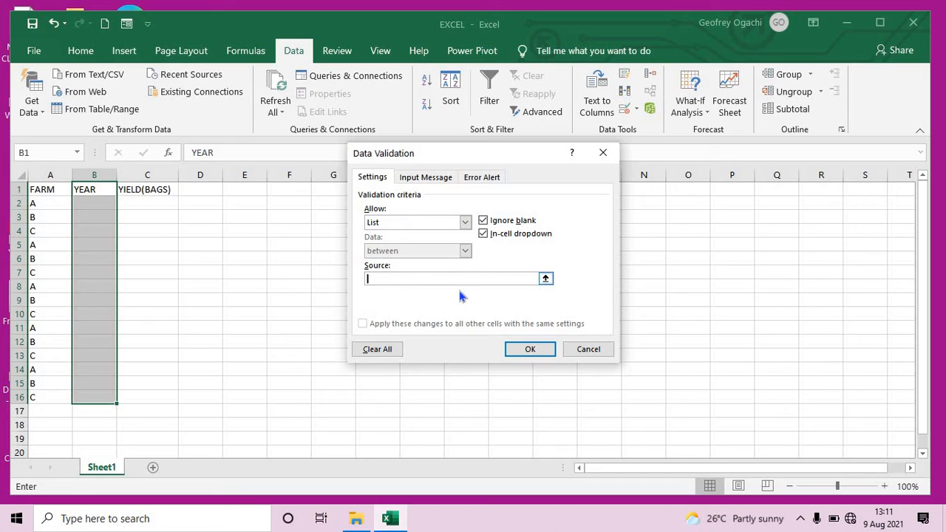
type("2")
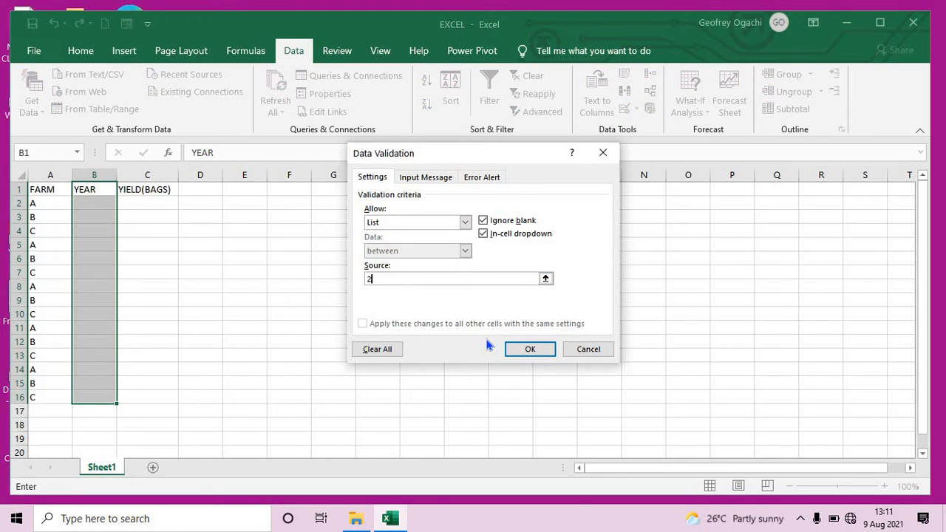
type("017,2018,2019,2020,2021")
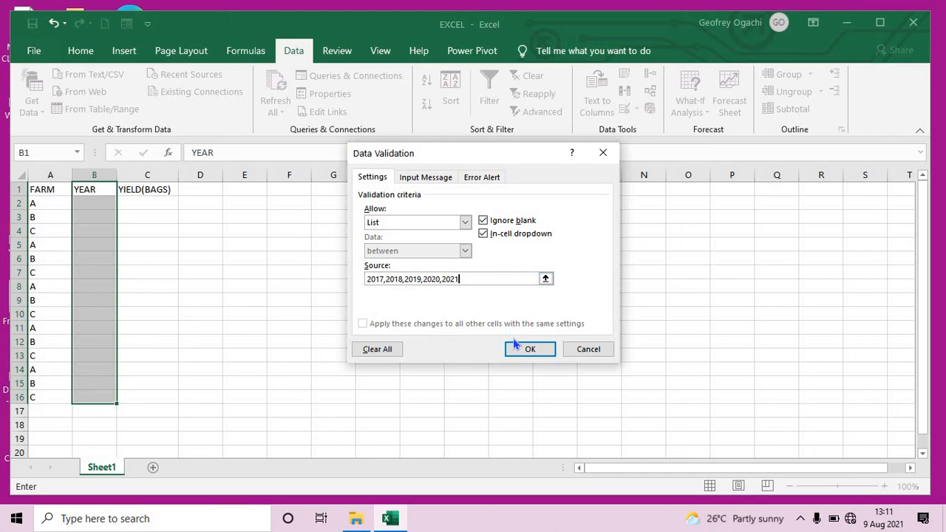
left_click(530, 349)
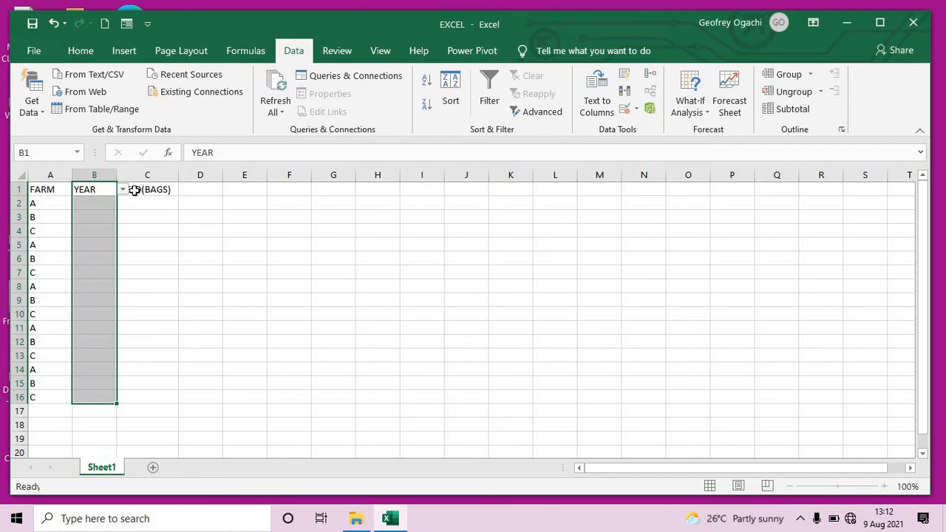
Choose 2017 in B2 from the cell's validation list and fill it down through B4
left_click(99, 204)
left_click(124, 204)
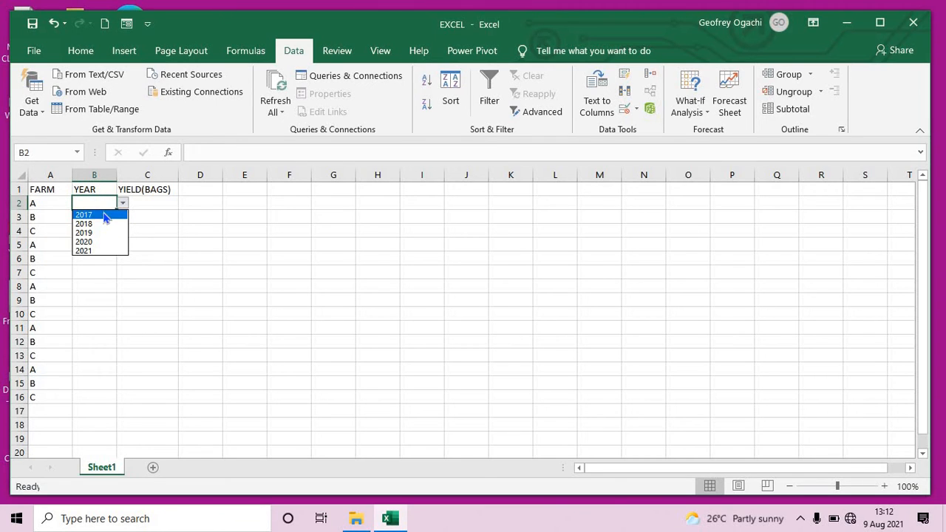
left_click(97, 214)
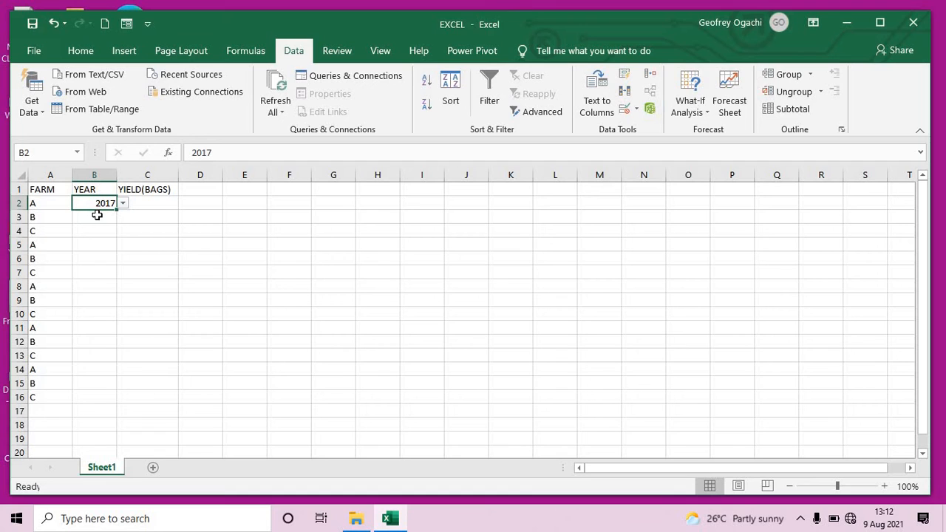
left_click(98, 214)
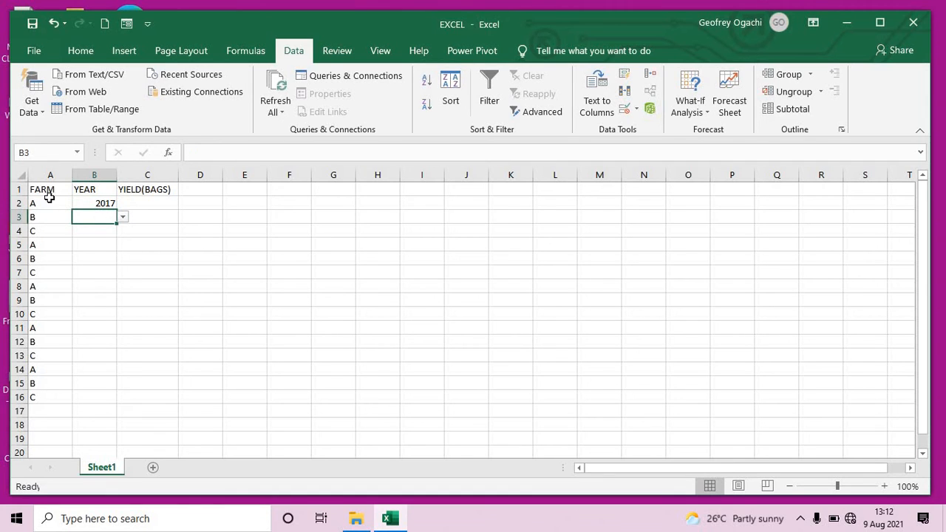
left_click(94, 203)
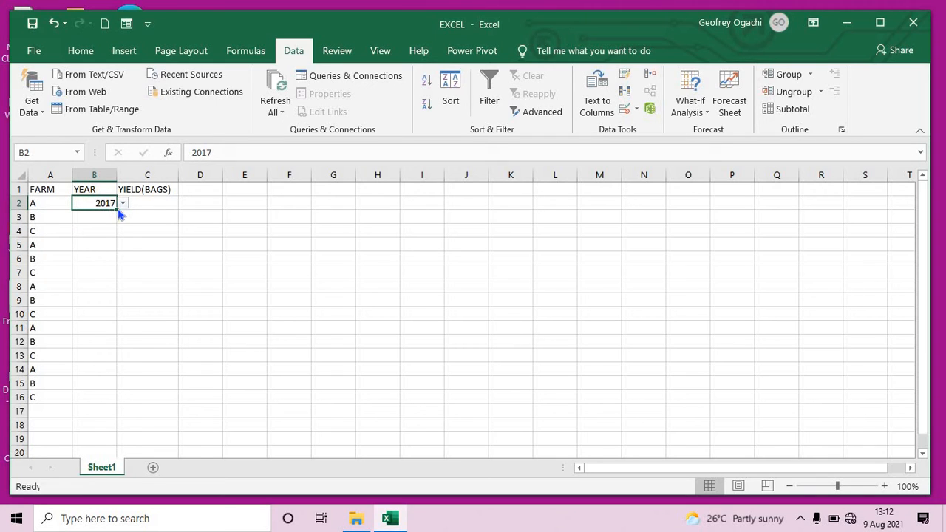
left_click_drag(119, 212, 115, 233)
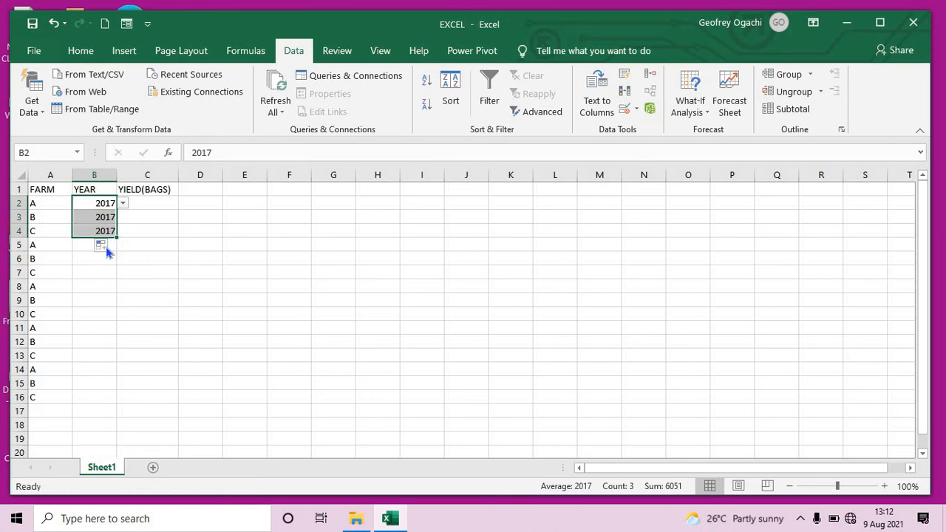
Choose 2018 in B5 from the validation list and copy it down through B7
left_click(83, 245)
left_click(123, 244)
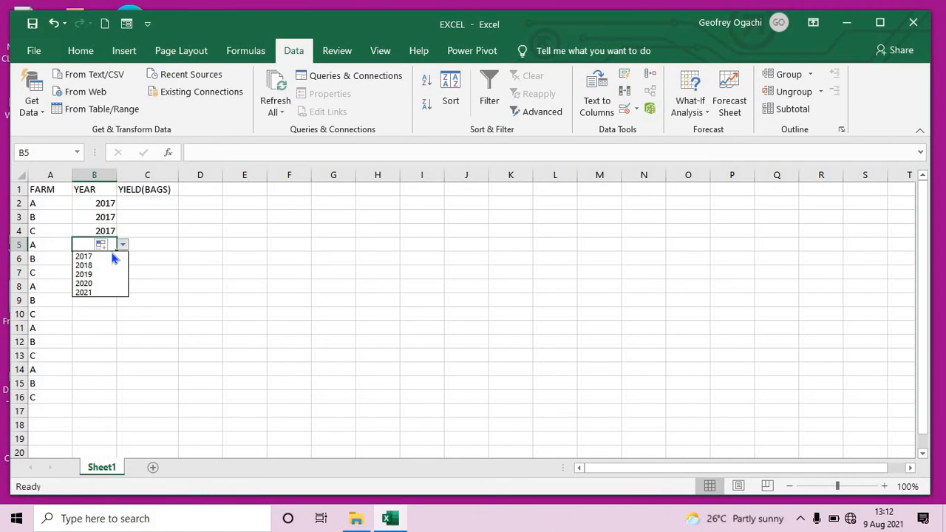
left_click(101, 264)
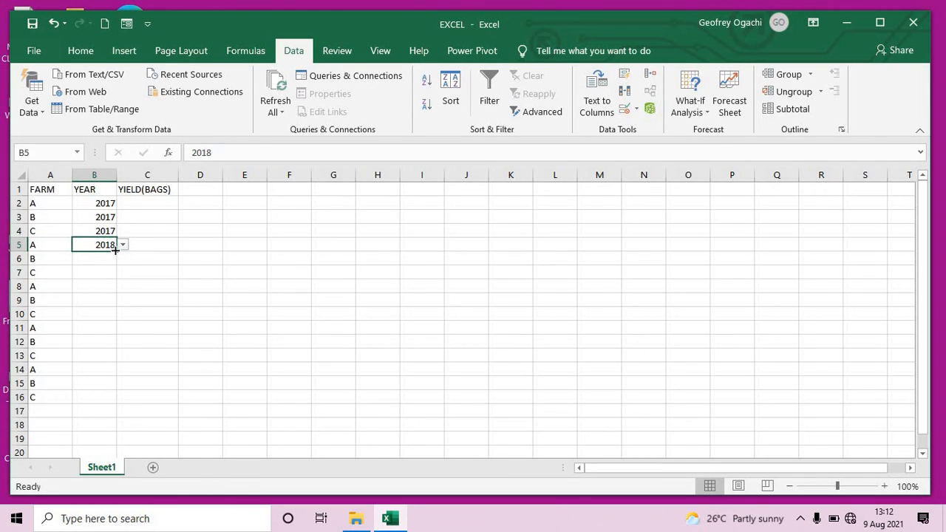
left_click_drag(115, 251, 115, 278)
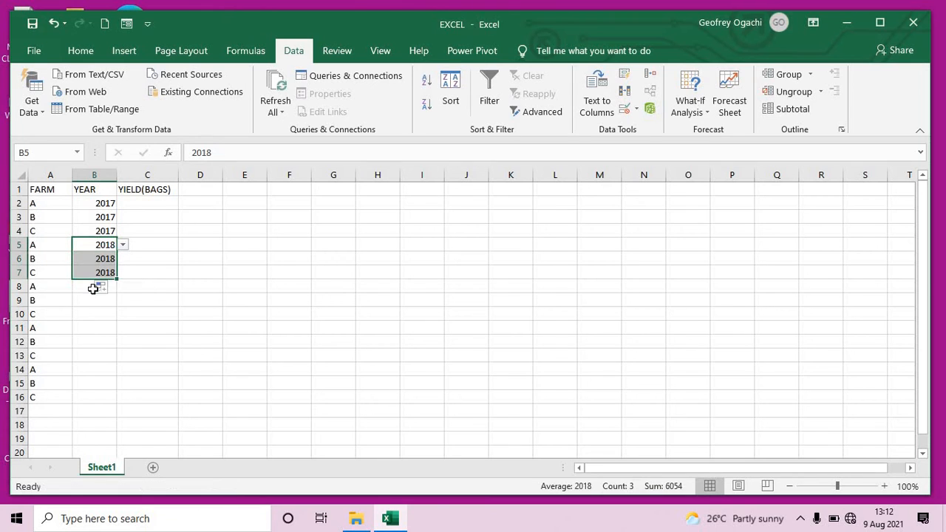
Set B8 to 2019 from the validation list and fill the year down through B10
left_click(95, 288)
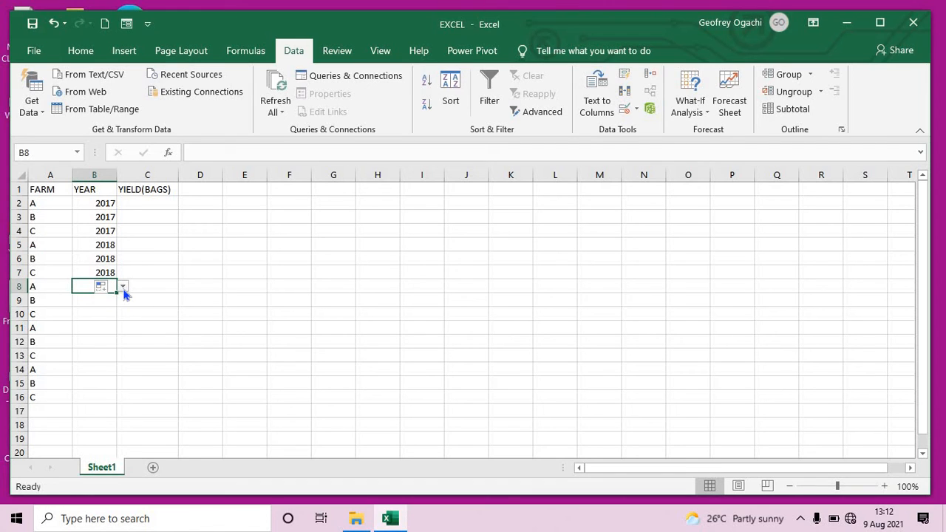
left_click(123, 287)
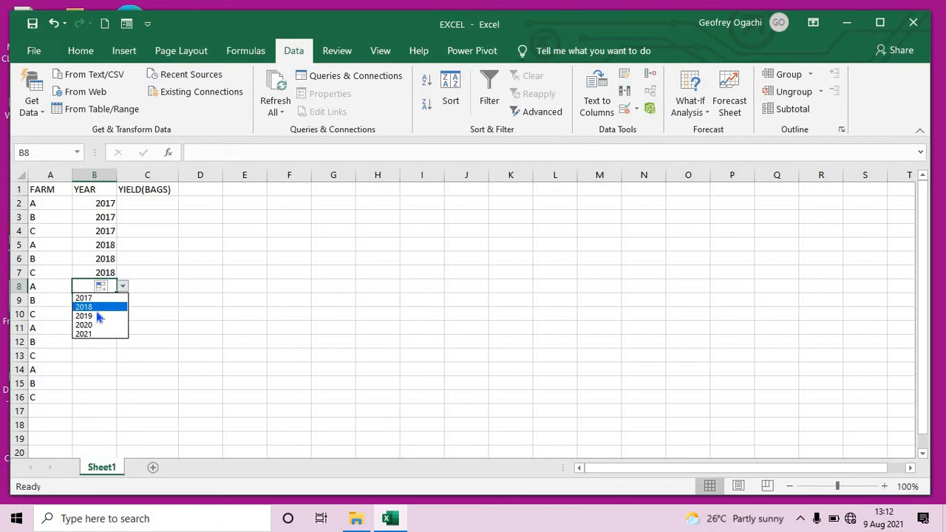
left_click(95, 306)
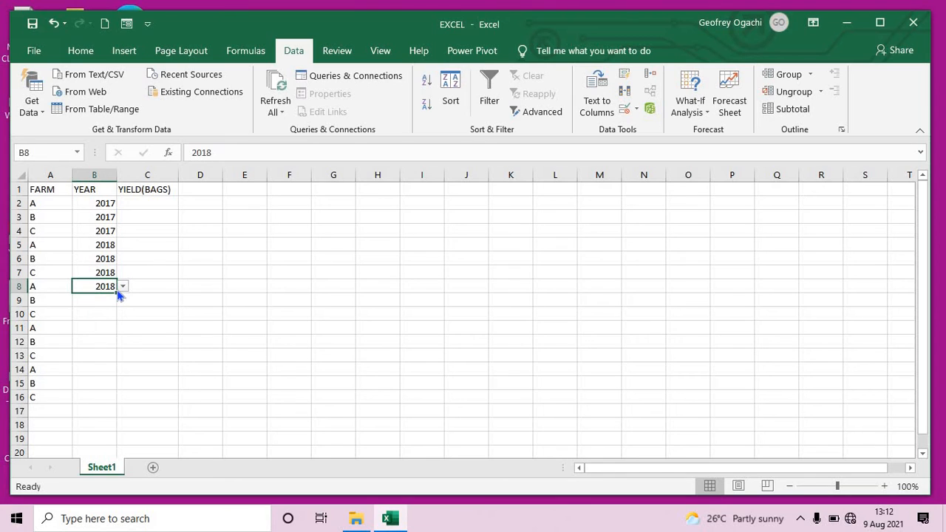
left_click(123, 287)
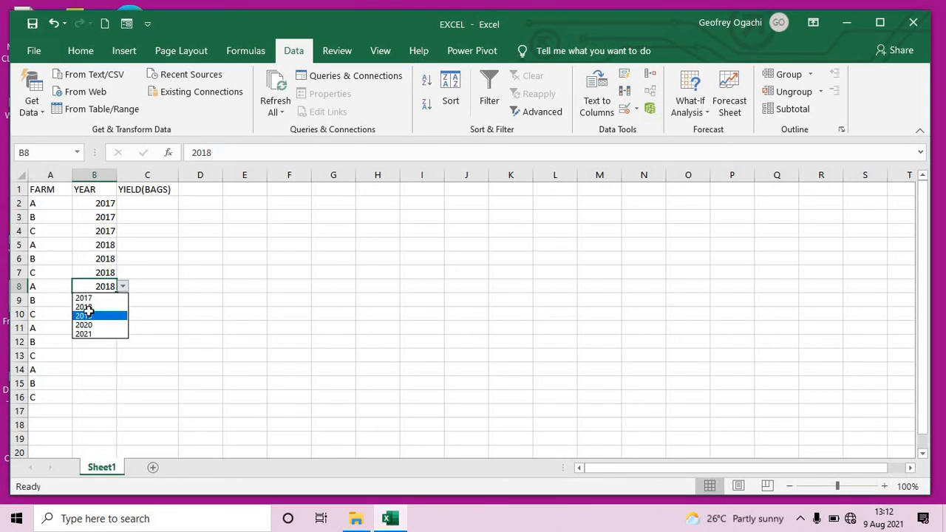
left_click(100, 316)
left_click_drag(115, 292, 107, 316)
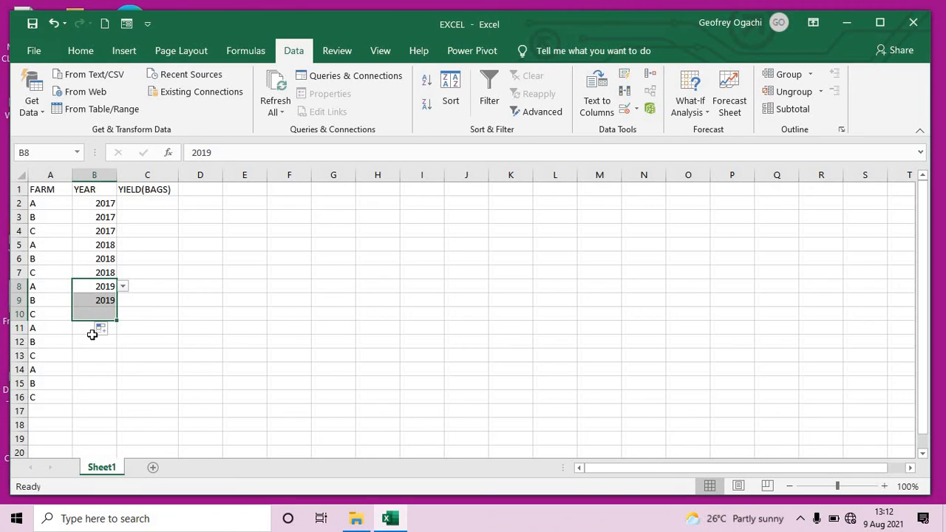
Pick 2020 in B11 from the validation list and fill it down through B13
left_click(95, 337)
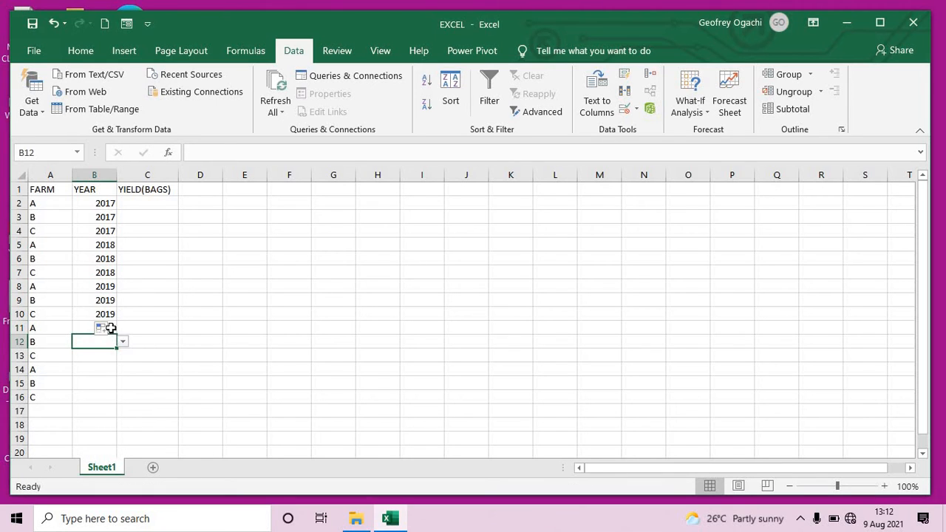
left_click(109, 328)
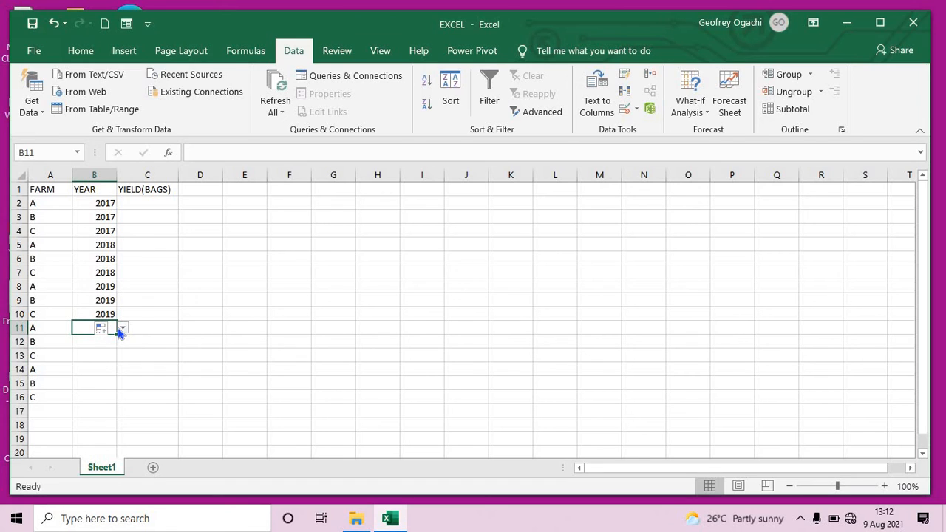
left_click(121, 328)
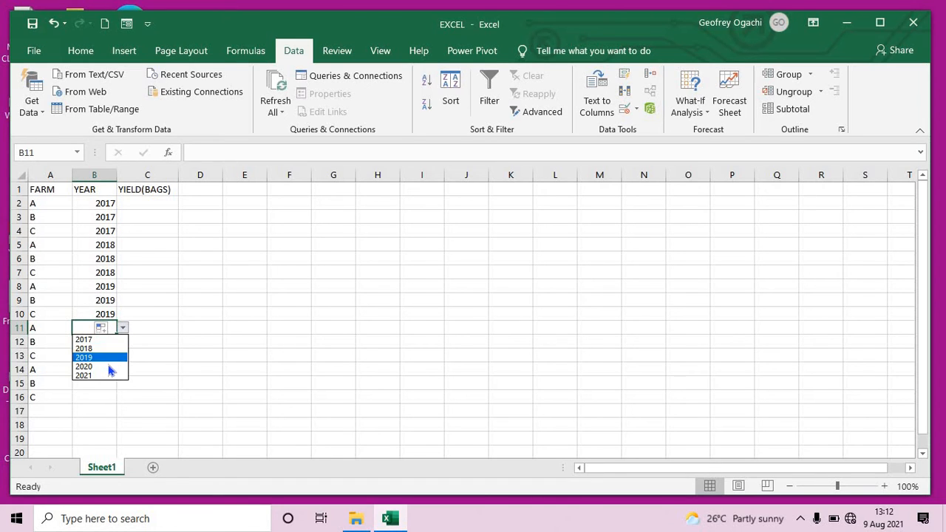
left_click(109, 368)
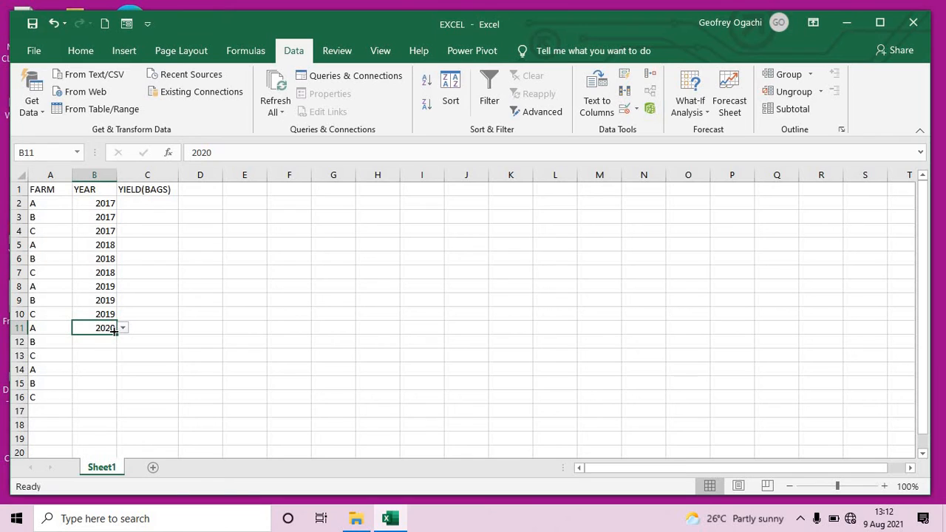
left_click_drag(114, 331, 111, 361)
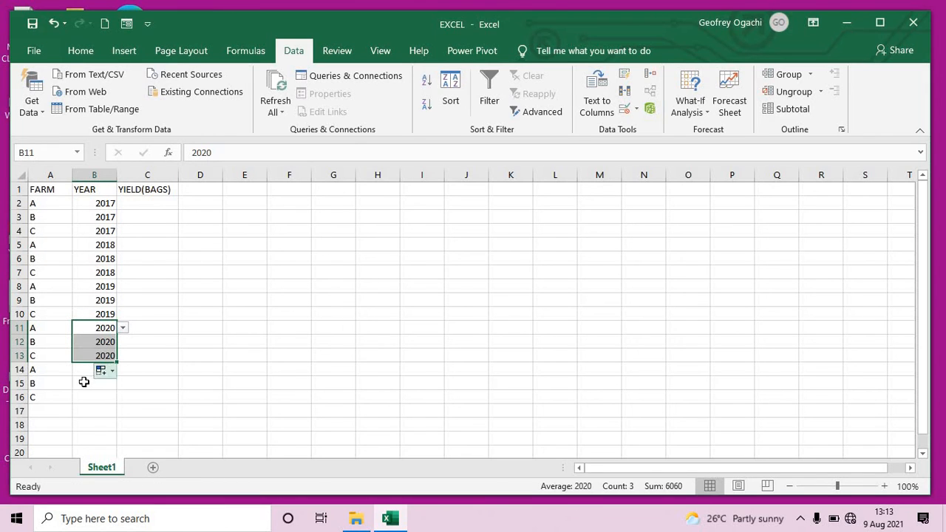
Choose 2021 in B14 from the validation list and fill it down through B16
left_click(80, 372)
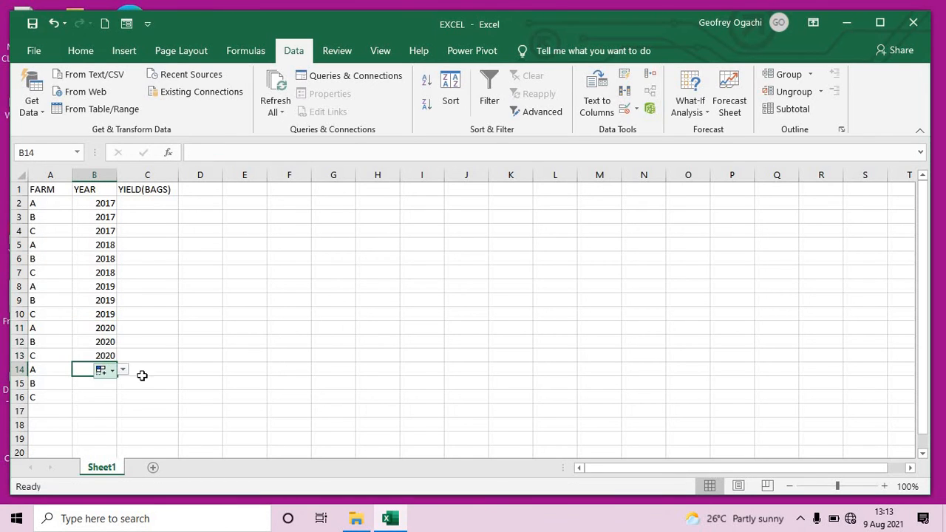
left_click(123, 370)
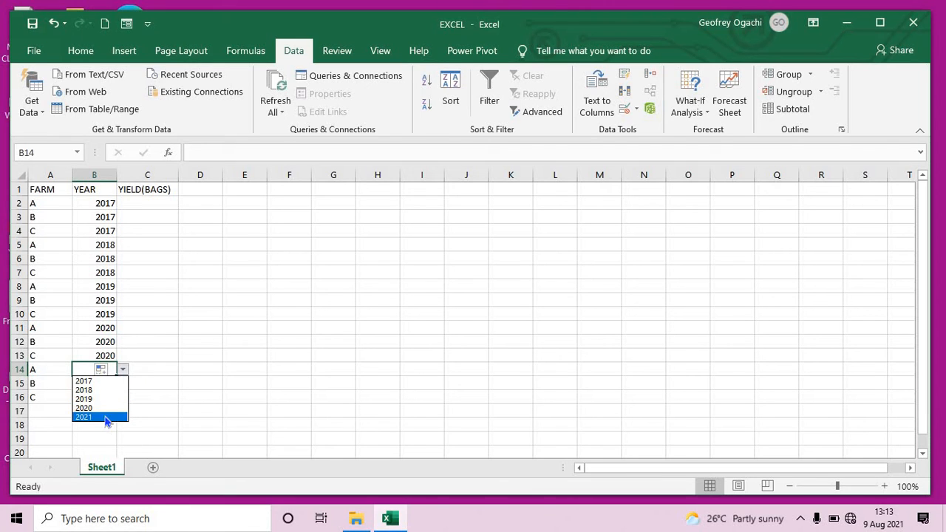
left_click(104, 417)
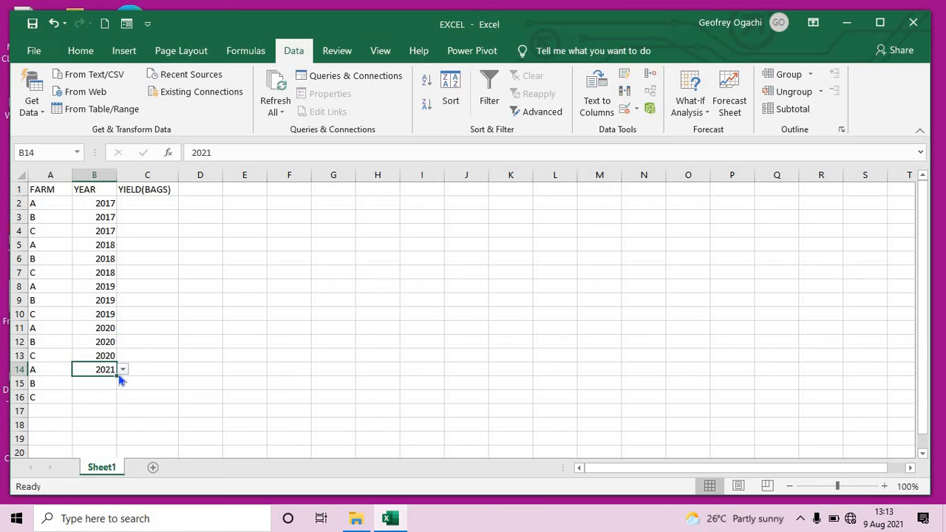
left_click_drag(113, 381, 111, 399)
Apply whole-number data validation to C1:C16, allowing values between a minimum of 60 and a set maximum
left_click(146, 291)
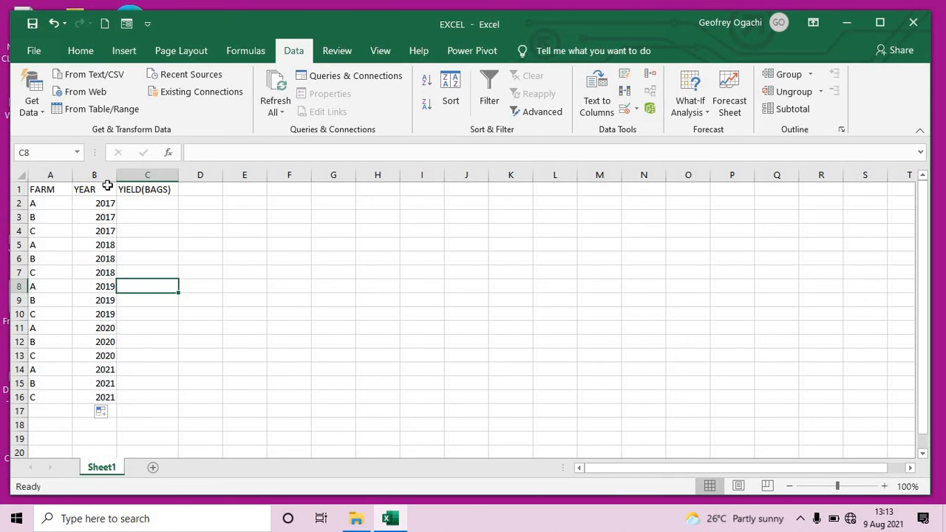
left_click_drag(147, 189, 147, 396)
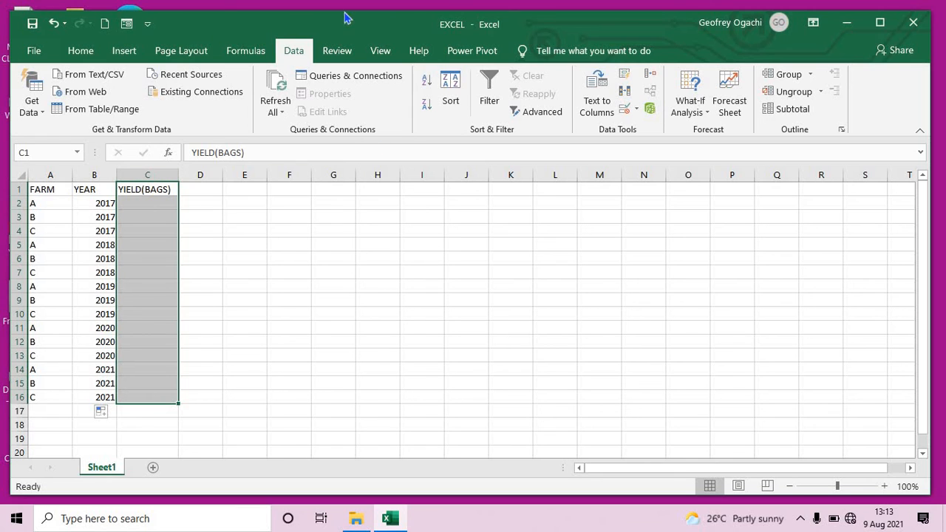
left_click(625, 109)
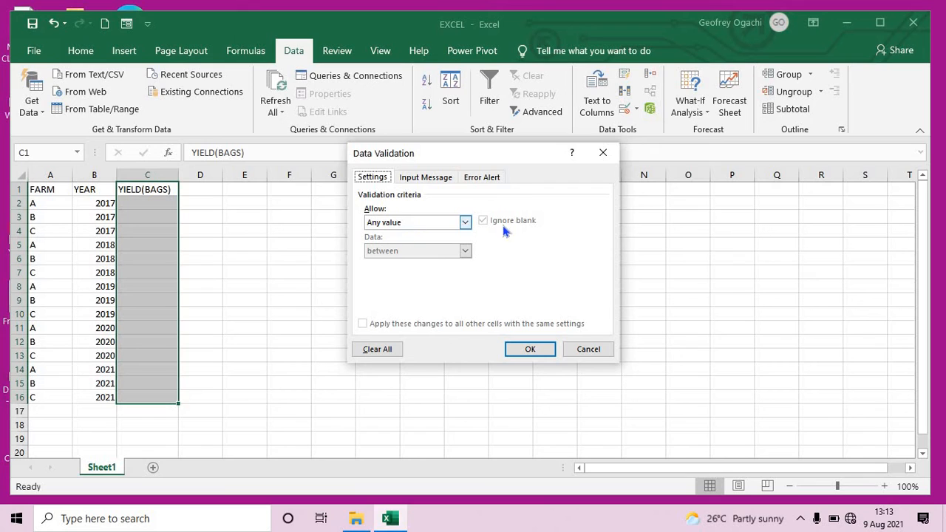
left_click(463, 223)
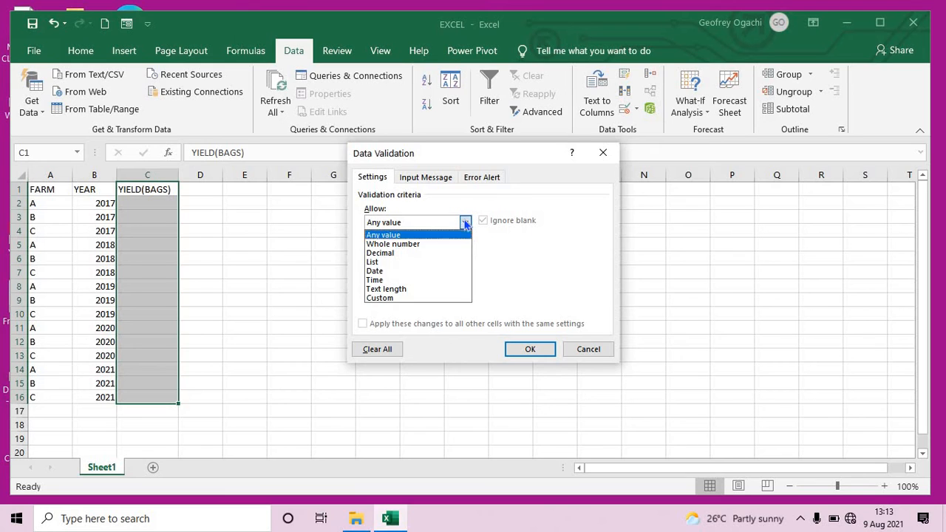
left_click(415, 244)
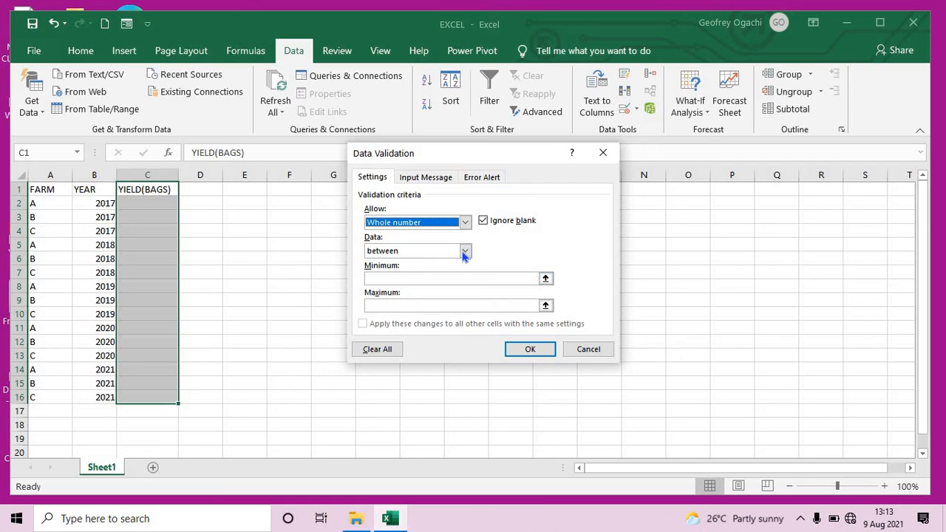
left_click(399, 278)
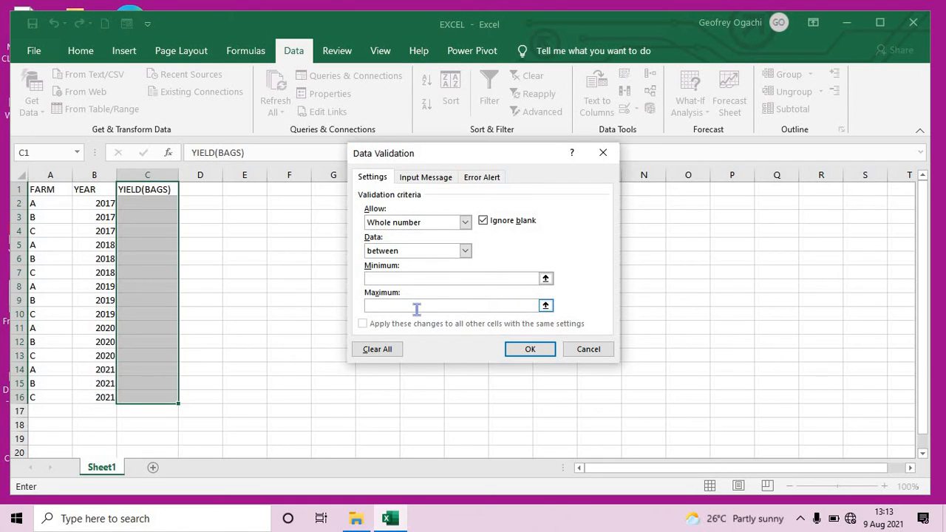
type("60")
left_click(391, 305)
type("8")
left_click(526, 349)
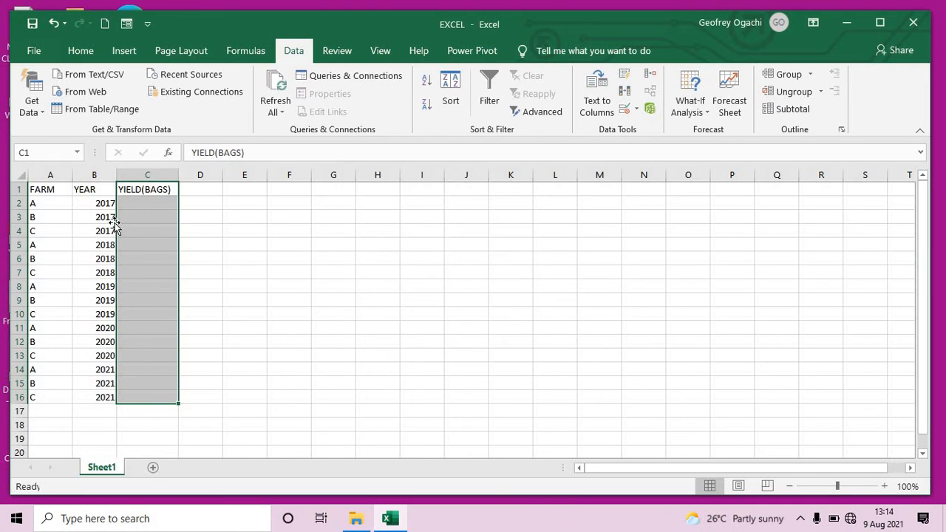
Enter the 2017 yields 60, 64 and 70 for farms A, B and C in C2:C4
left_click(140, 205)
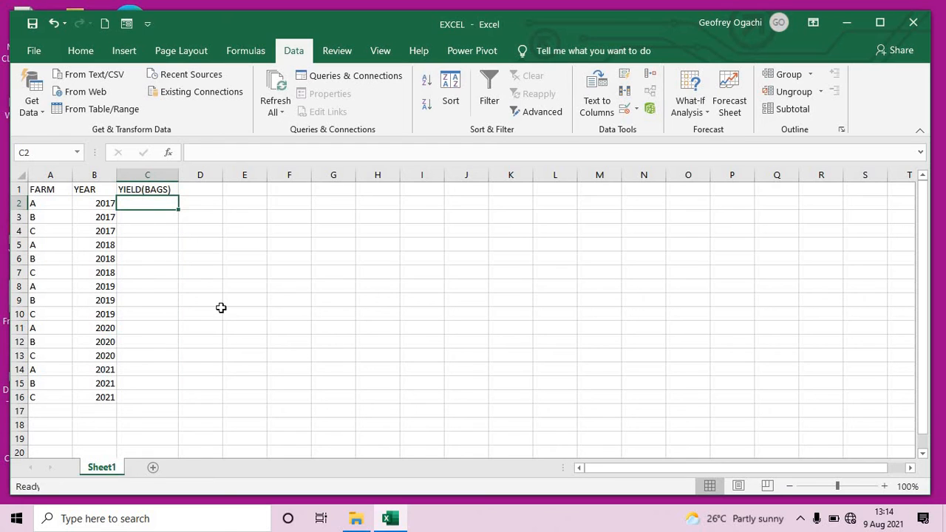
type("60")
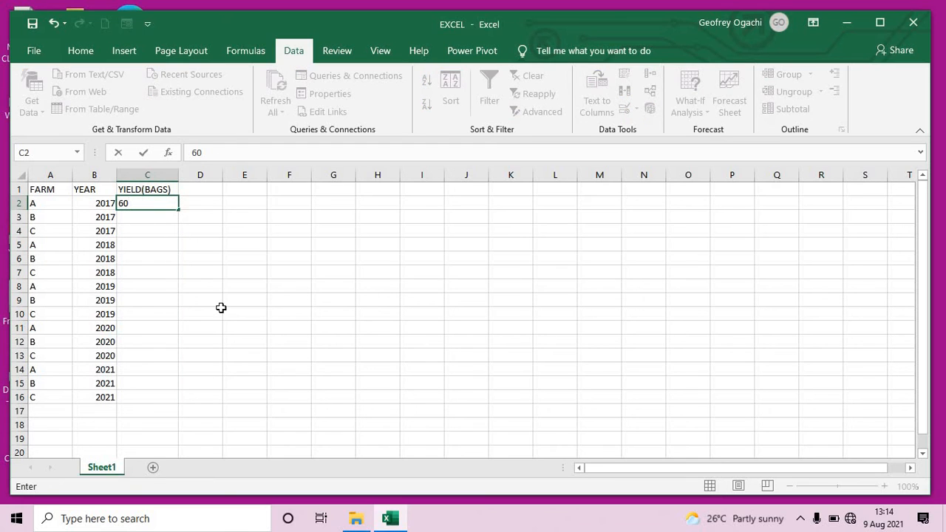
key("Return")
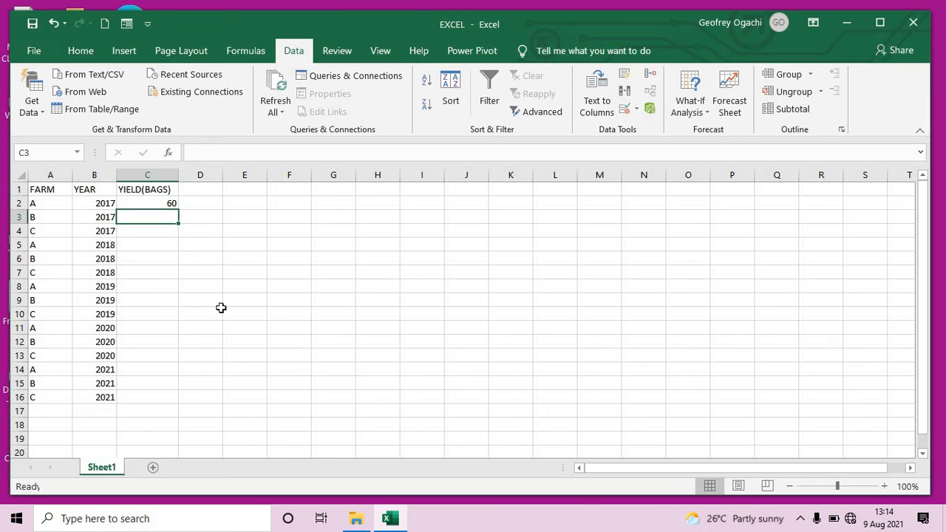
type("64")
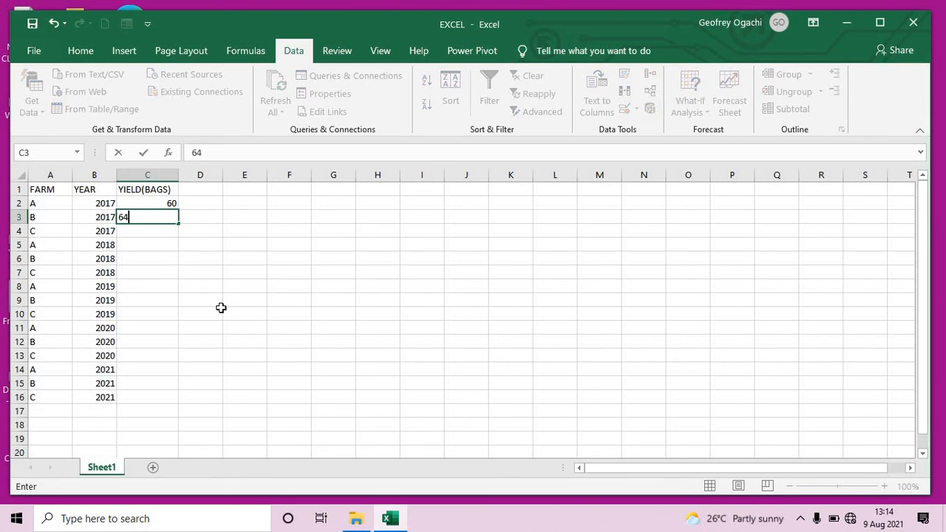
key("Return")
type("70")
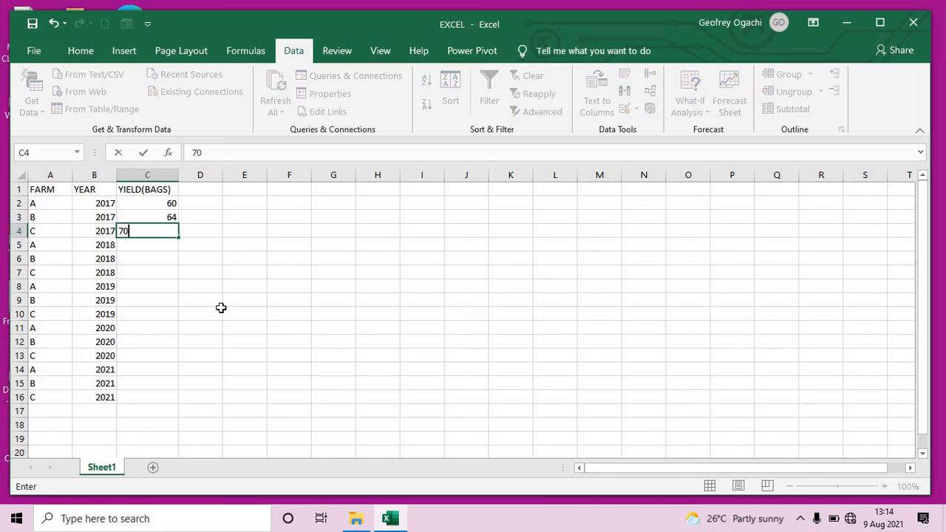
key("Return")
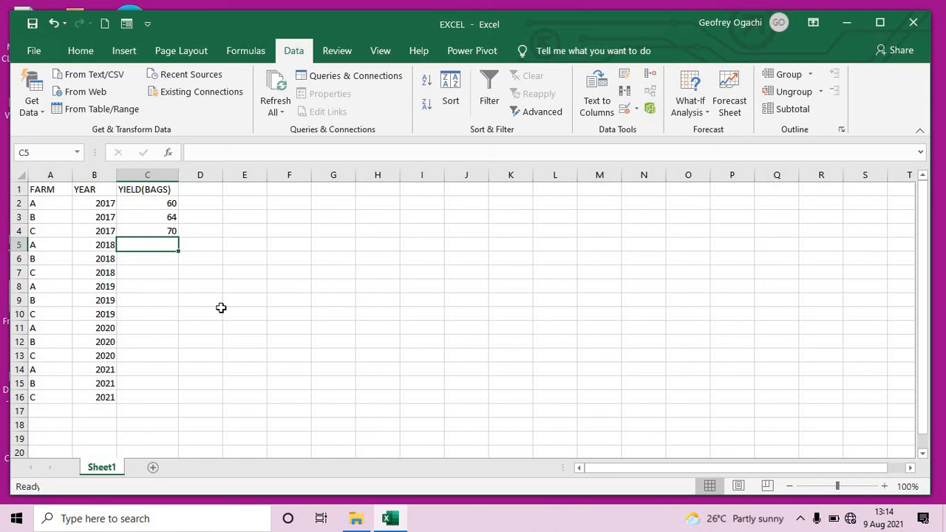
Fill in the 2018 yields 79, 67 and 80 in C5:C7
type("79")
key("Return")
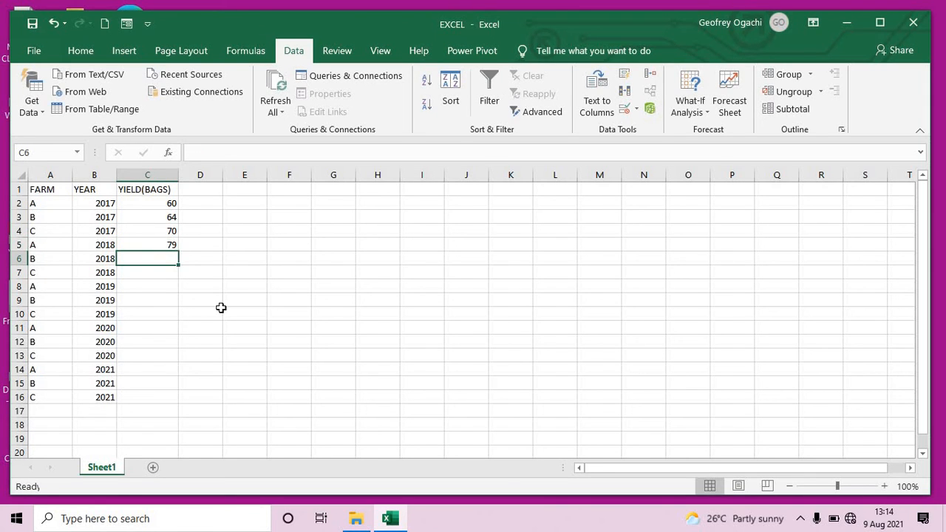
type("67")
key("Return")
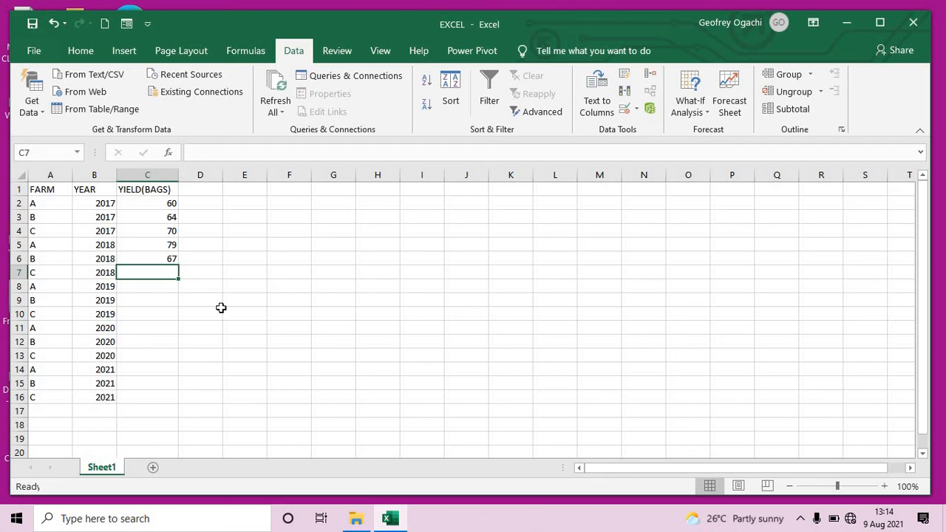
type("80")
key("Return")
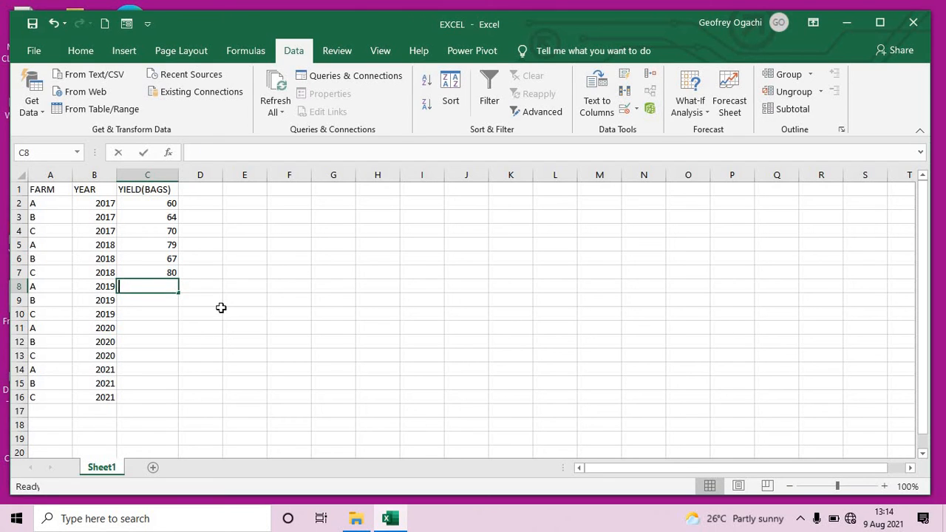
Enter the 2019 yields 87, 77 and 86 in C8:C10 and farm A's 2020 yield of 76 in C11
type("87")
key("Return")
type("77")
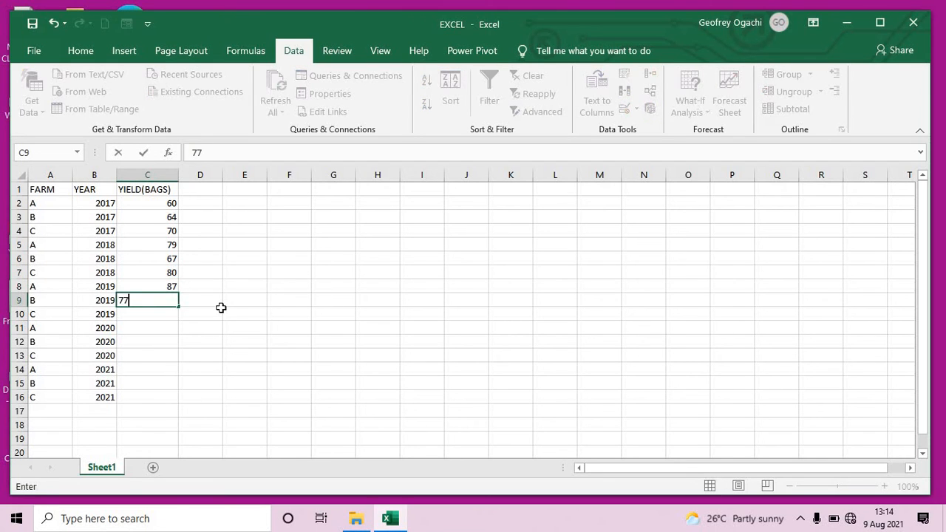
key("Return")
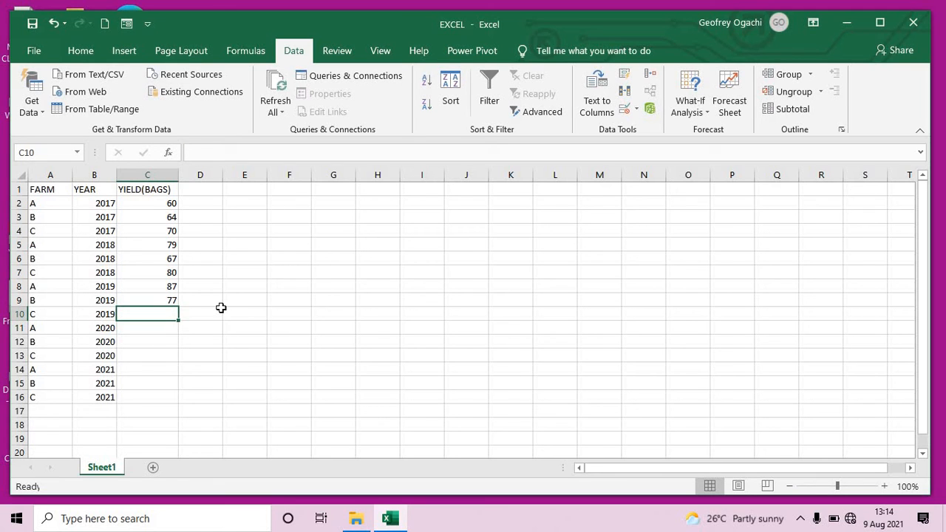
type("86")
key("Return")
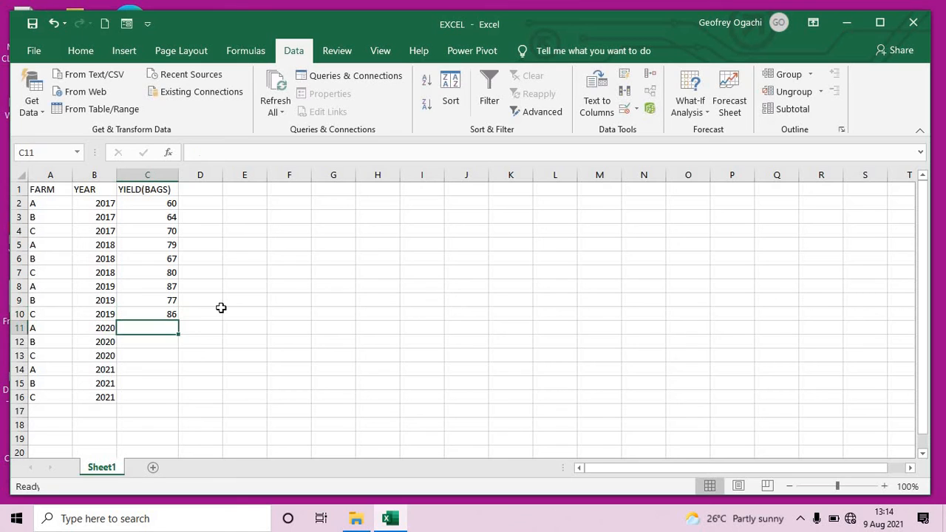
type("76")
key("Return")
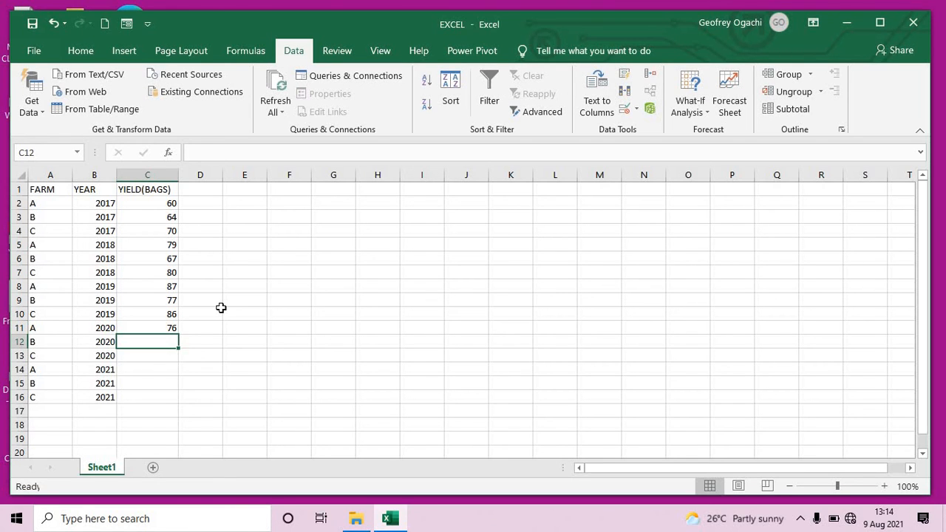
Test the yield validation by trying to enter 35 in C12, and abandon the entry
type("35")
key("BackSpace")
key("BackSpace")
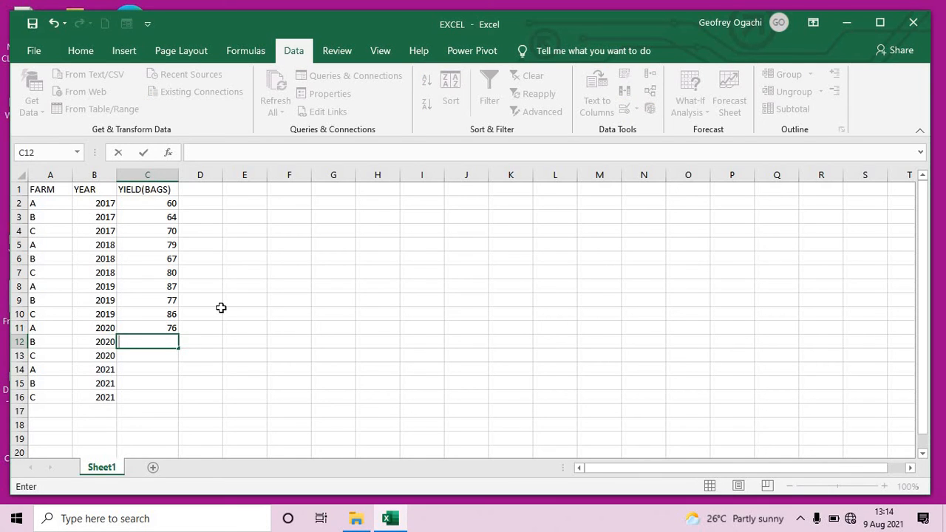
type("35")
key("Return")
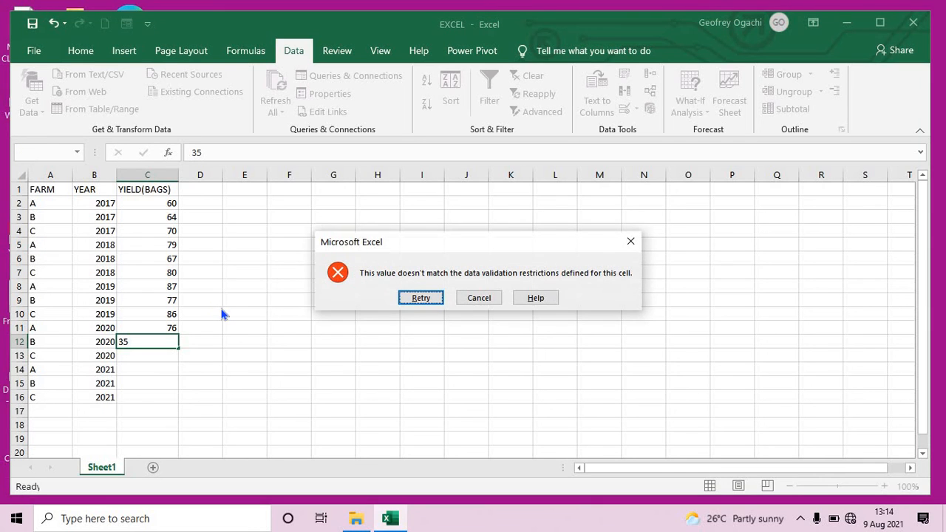
left_click(632, 242)
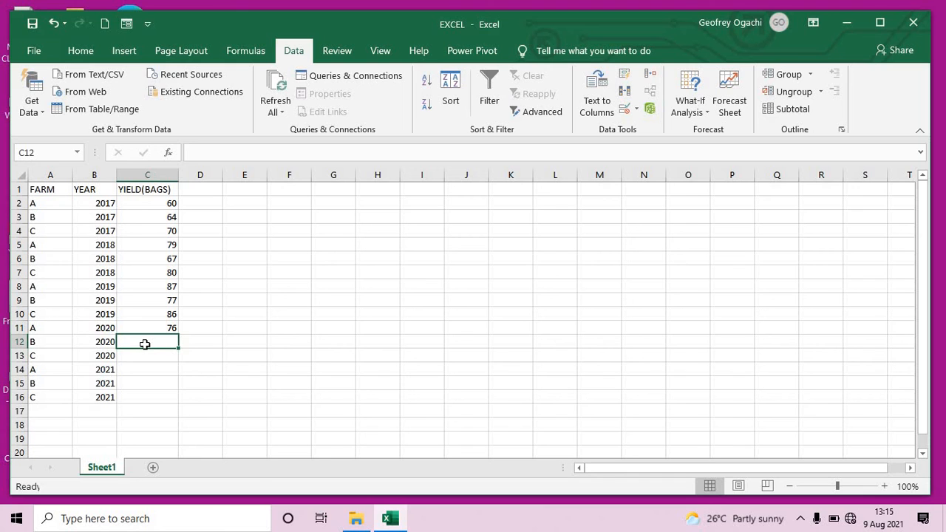
Enter the remaining 2020 yields, 80 for farm B in C12 and 89 for farm C in C13
type("80")
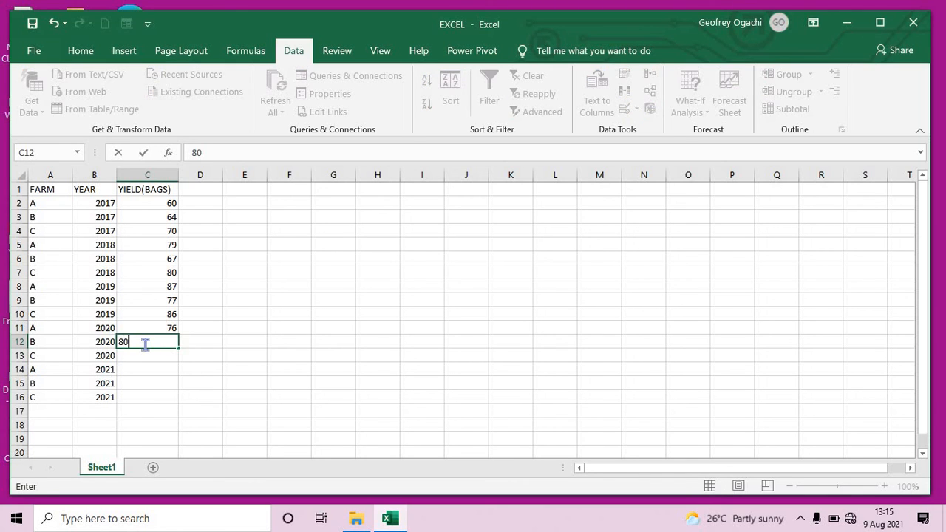
key("Return")
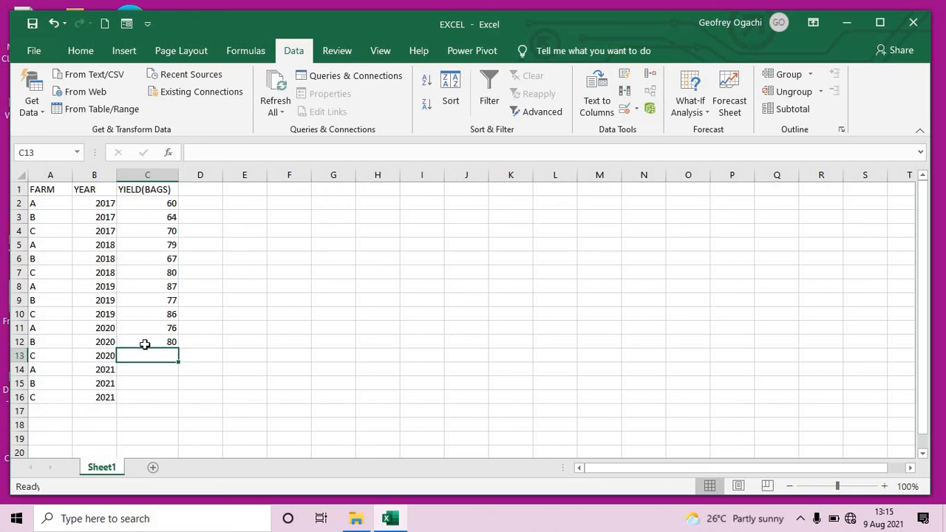
type("89")
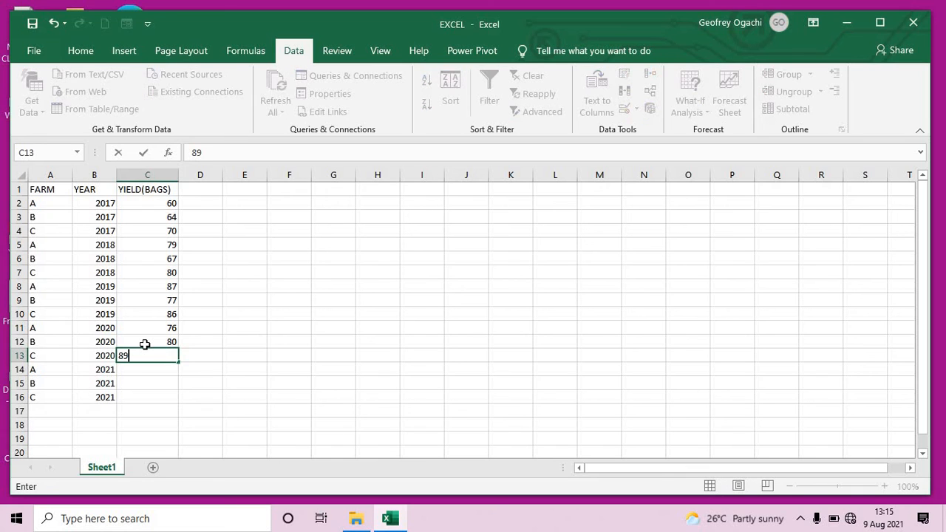
key("Return")
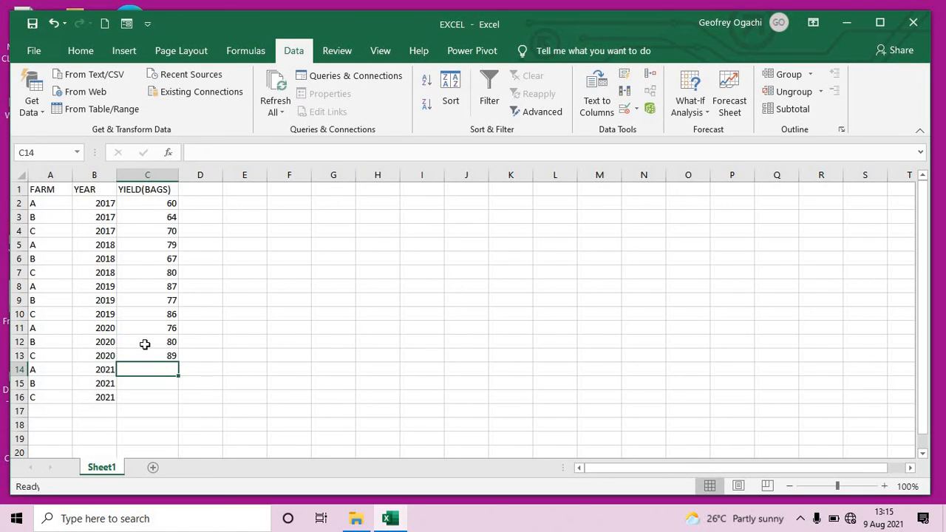
Fill in the 2021 yields 67, 66 and 87 in C14:C16
type("67")
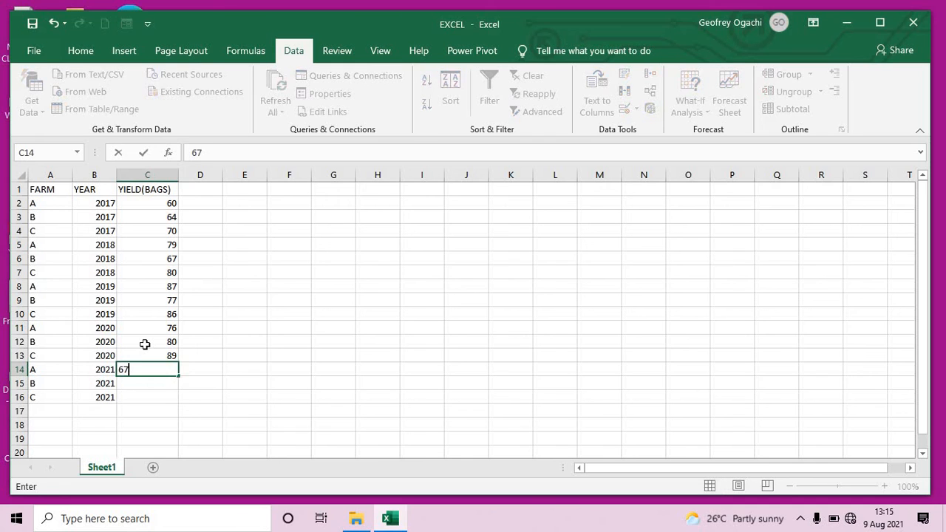
key("Return")
type("66")
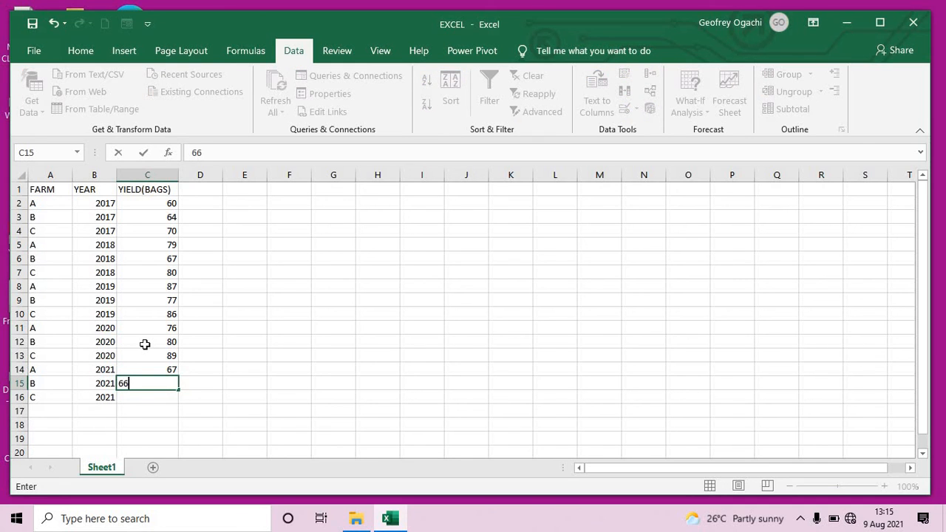
key("Return")
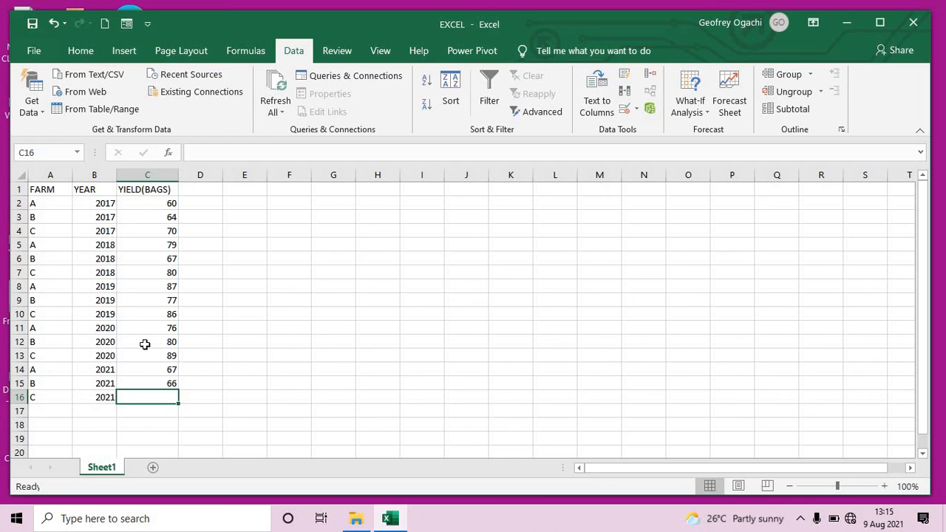
type("87")
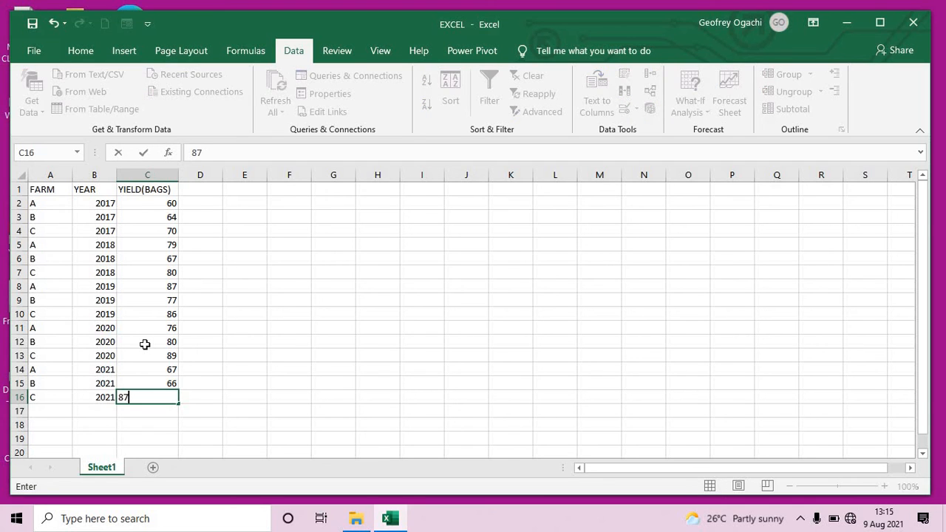
key("Return")
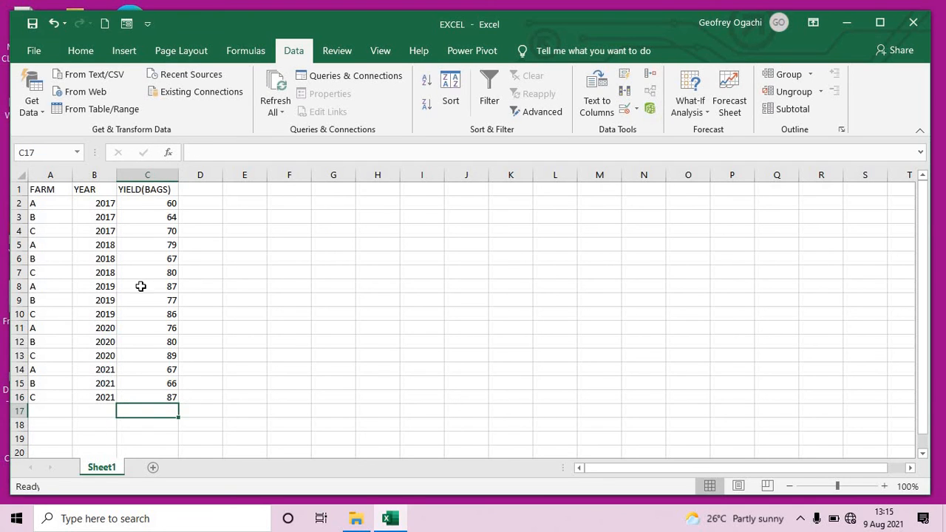
Left-align all cells of the farm yield table in A1:C16
left_click(62, 188)
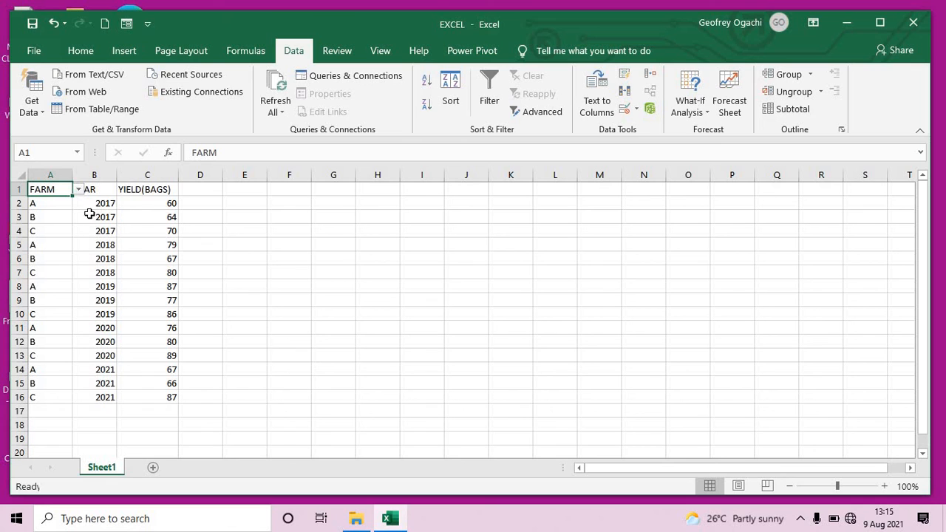
left_click_drag(54, 187, 159, 393)
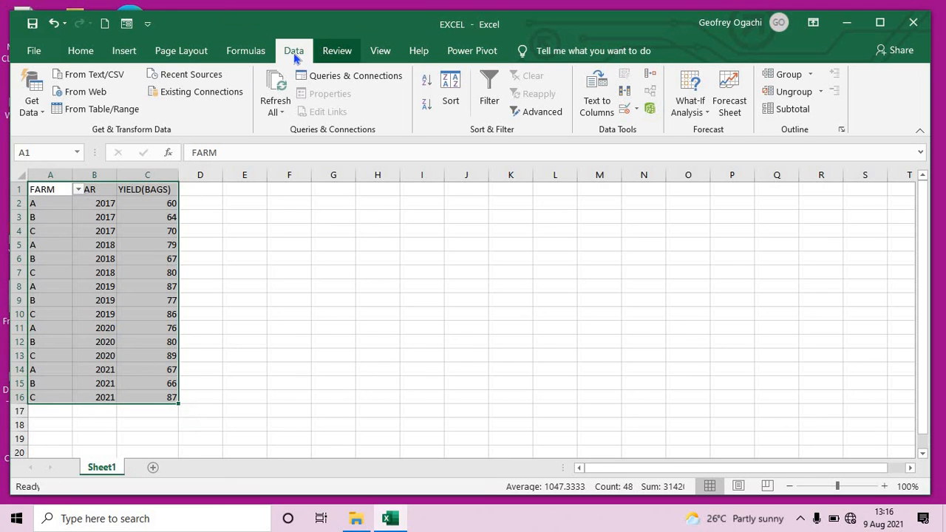
left_click(78, 50)
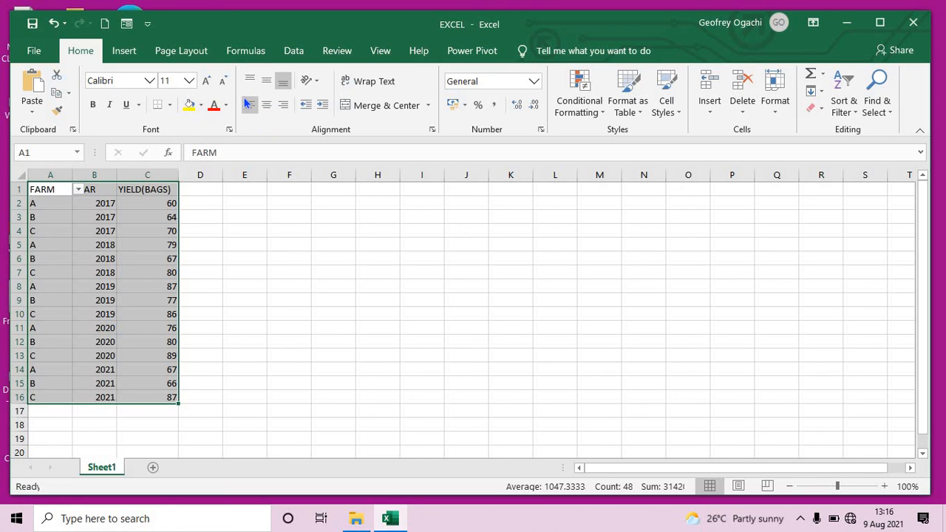
left_click(250, 105)
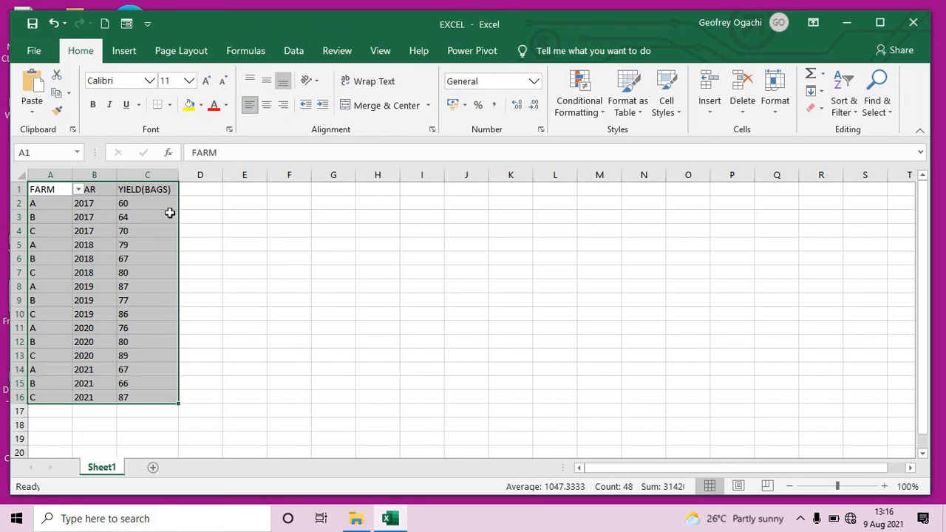
left_click(139, 410)
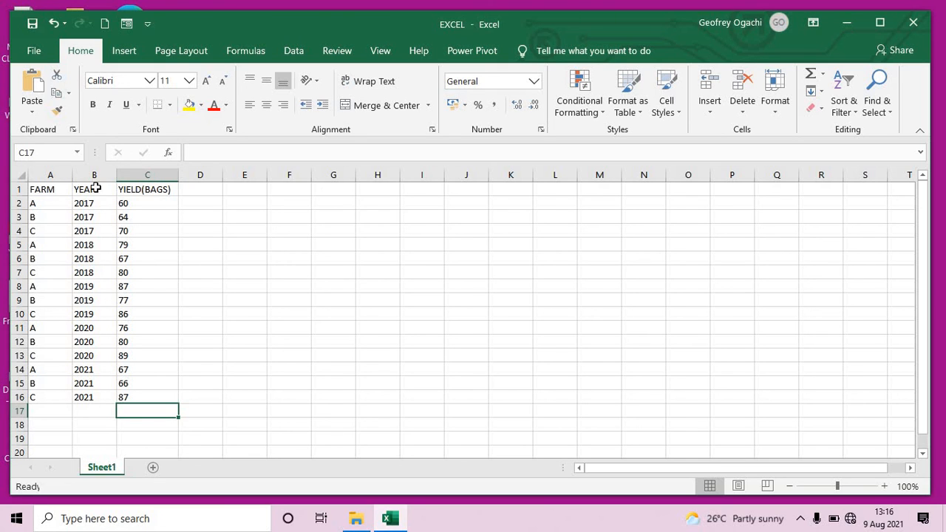
Examine whether the column headers stay in view while moving far down the sheet and back to the table
scroll(172, 217, "down", 20)
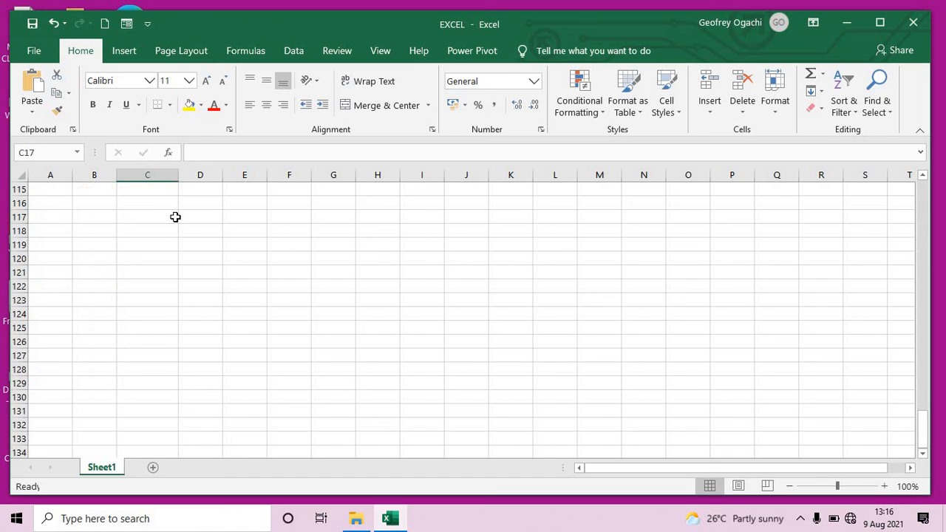
scroll(174, 216, "up", 20)
scroll(167, 199, "down", 20)
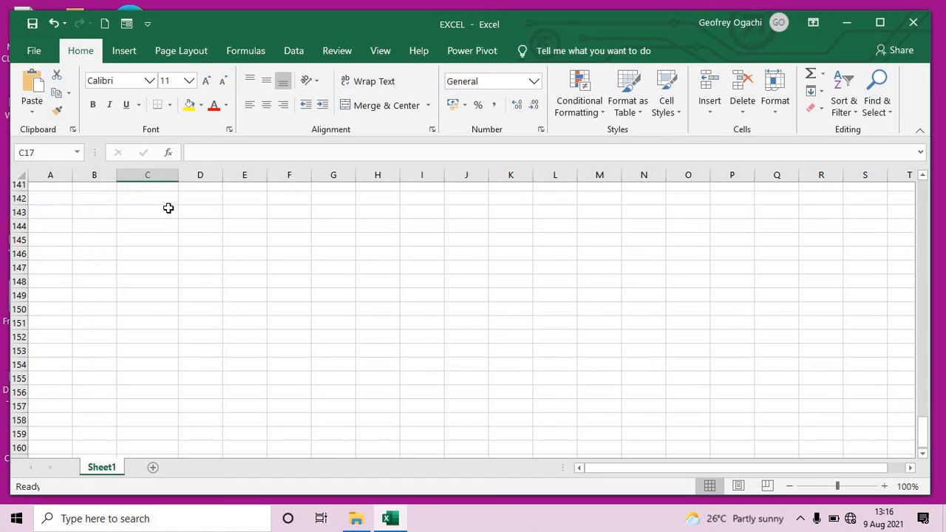
scroll(164, 213, "up", 20)
scroll(161, 212, "down", 20)
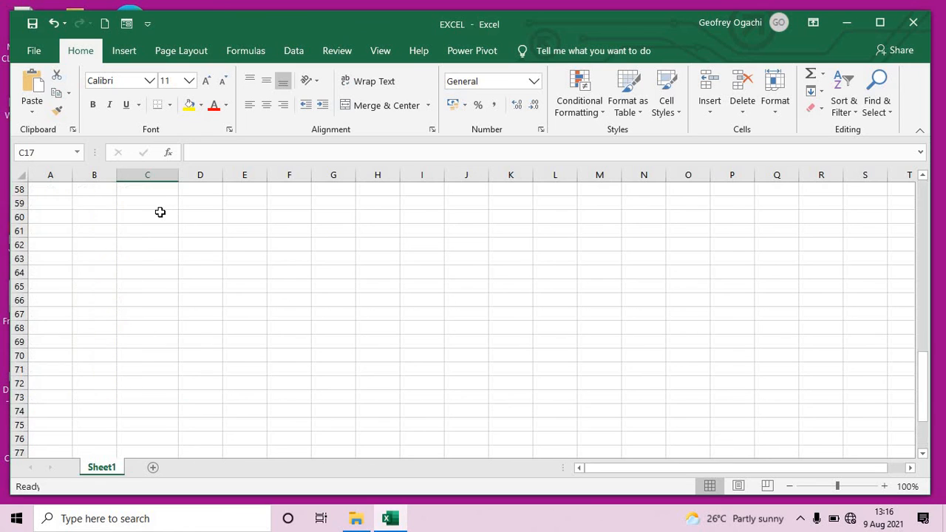
scroll(159, 217, "up", 20)
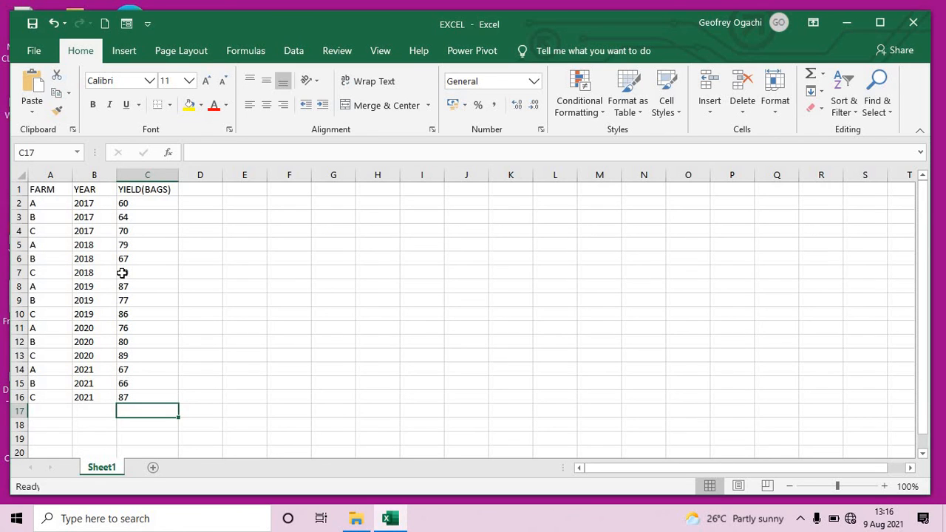
scroll(211, 285, "down", 20)
scroll(203, 282, "up", 20)
Freeze the top row holding the FARM, YEAR and YIELD(BAGS) headers
left_click_drag(55, 189, 152, 407)
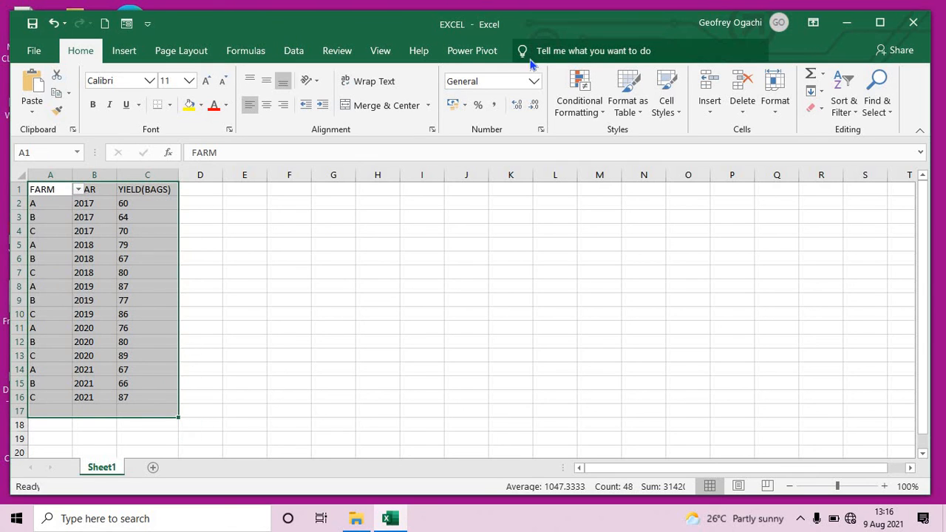
left_click(385, 56)
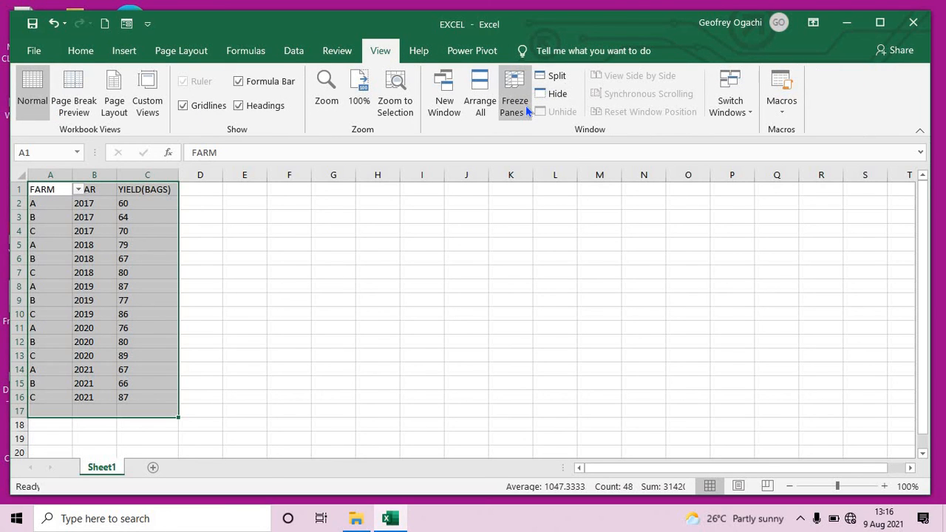
left_click(526, 109)
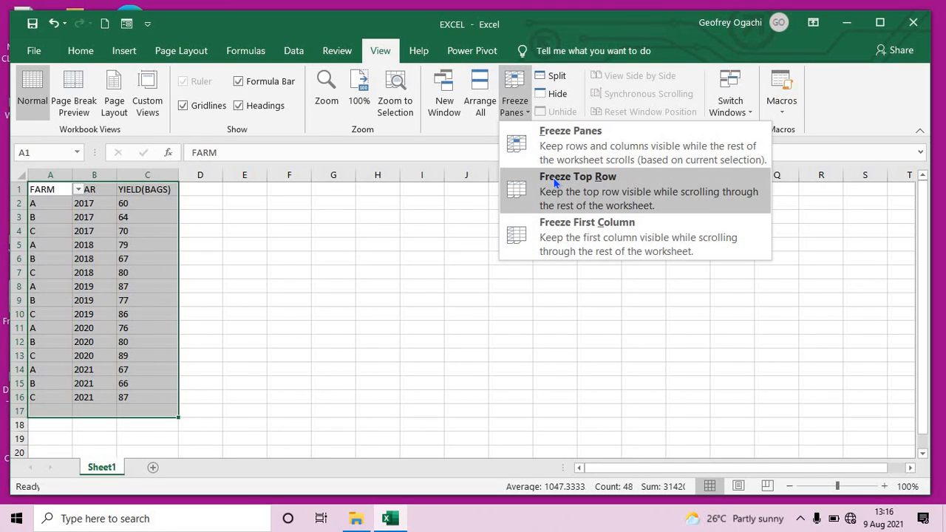
left_click(555, 183)
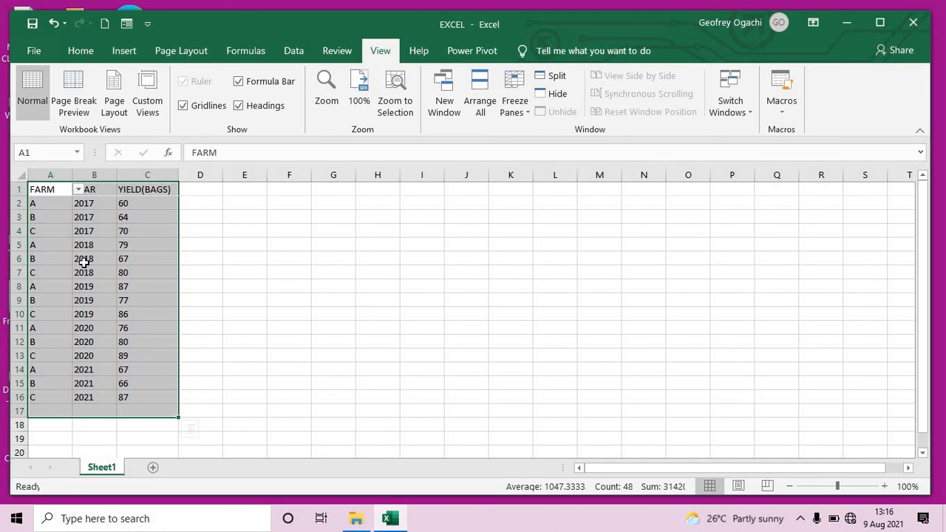
Check the frozen header row by moving through the empty rows far below the table and back up
left_click(202, 333)
scroll(182, 244, "down", 18)
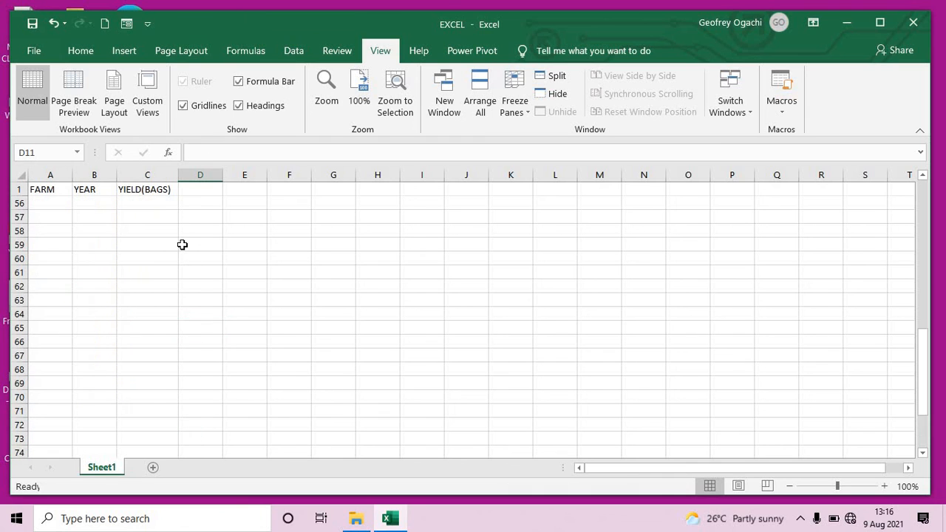
scroll(183, 245, "down", 20)
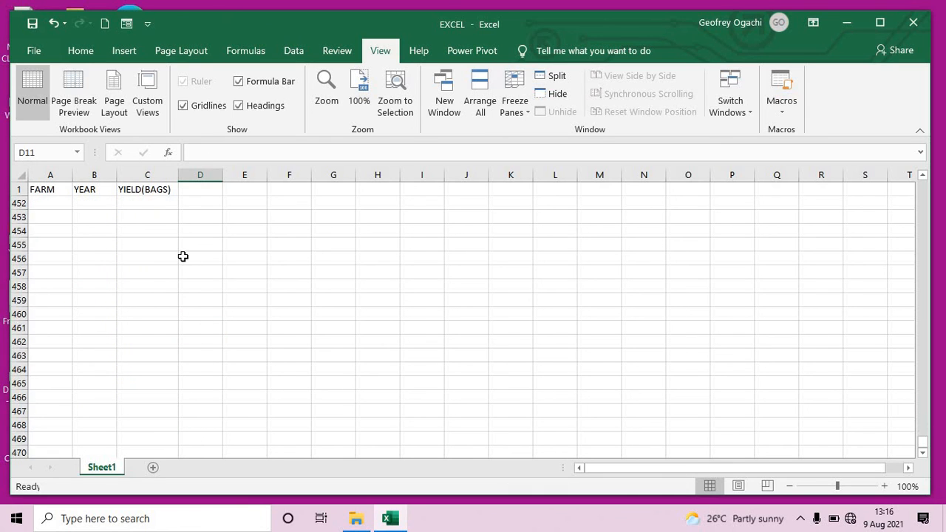
scroll(183, 257, "down", 20)
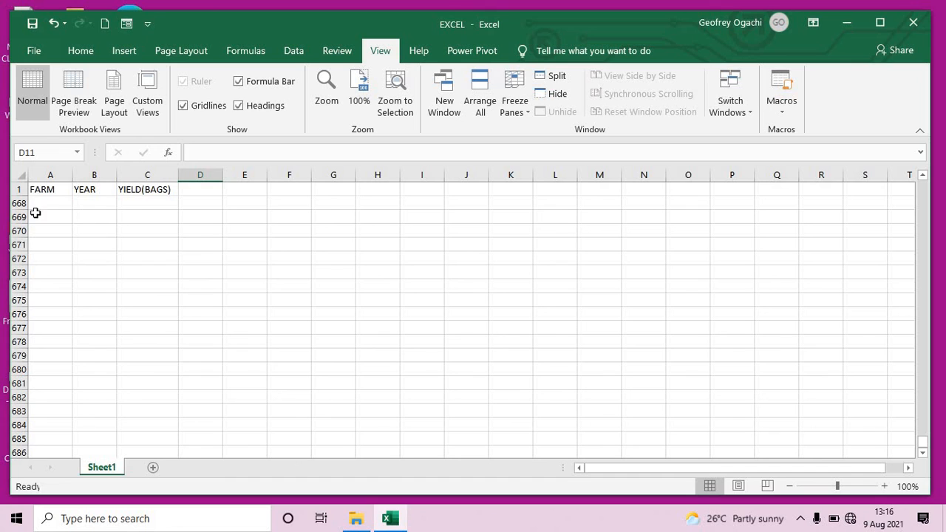
scroll(140, 238, "up", 18)
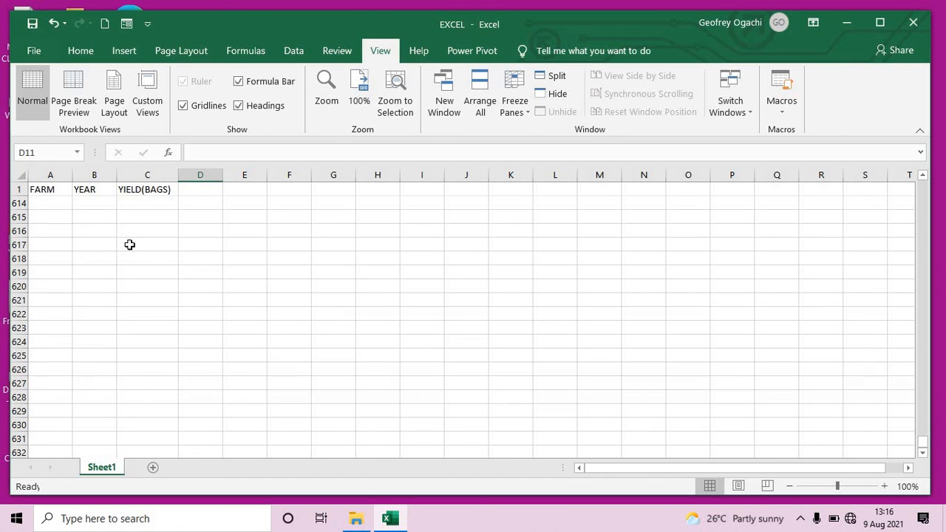
scroll(130, 245, "up", 20)
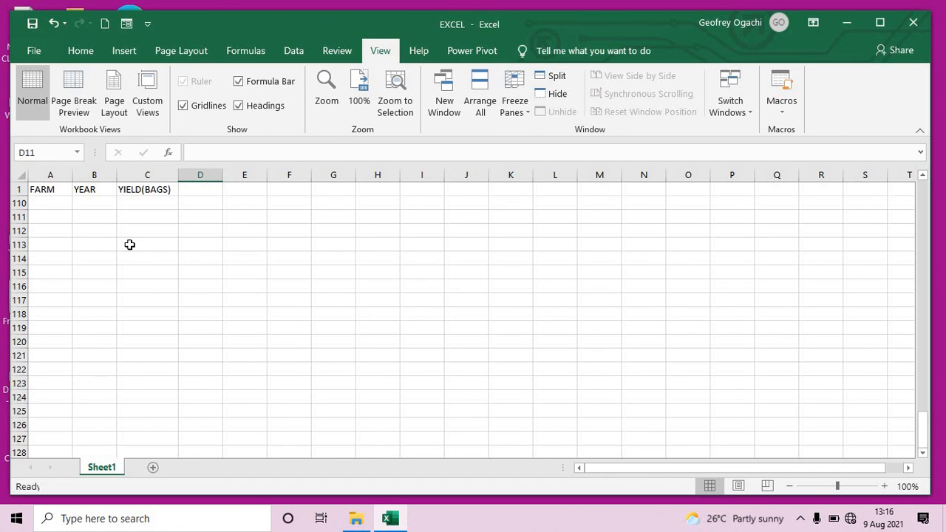